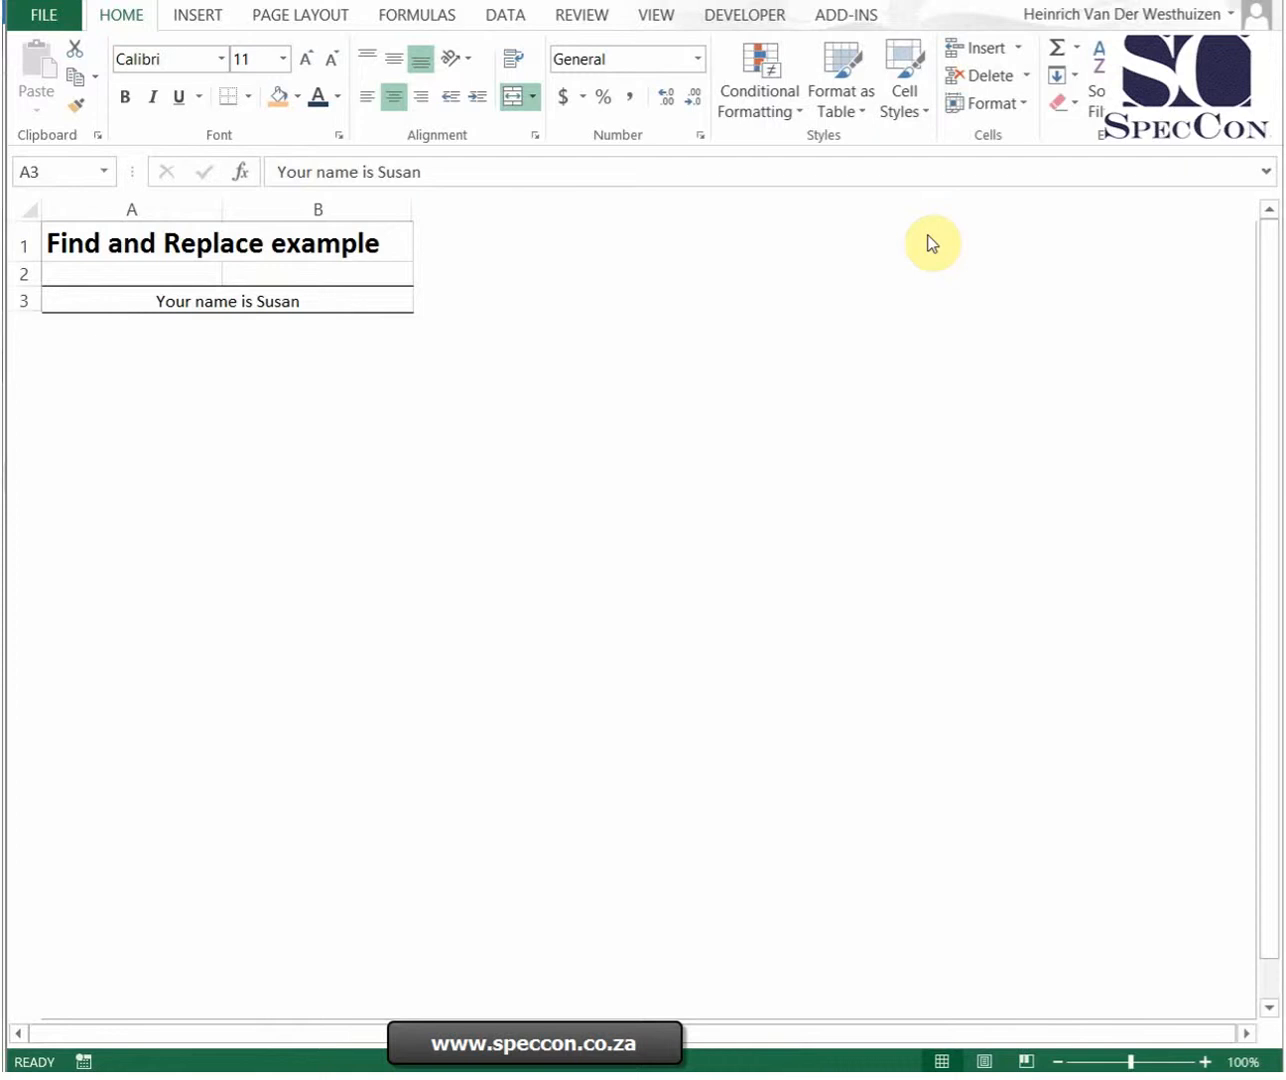
Step: Open Find and Replace and replace every lowercase "a" with "A" throughout the sheet
click(289, 300)
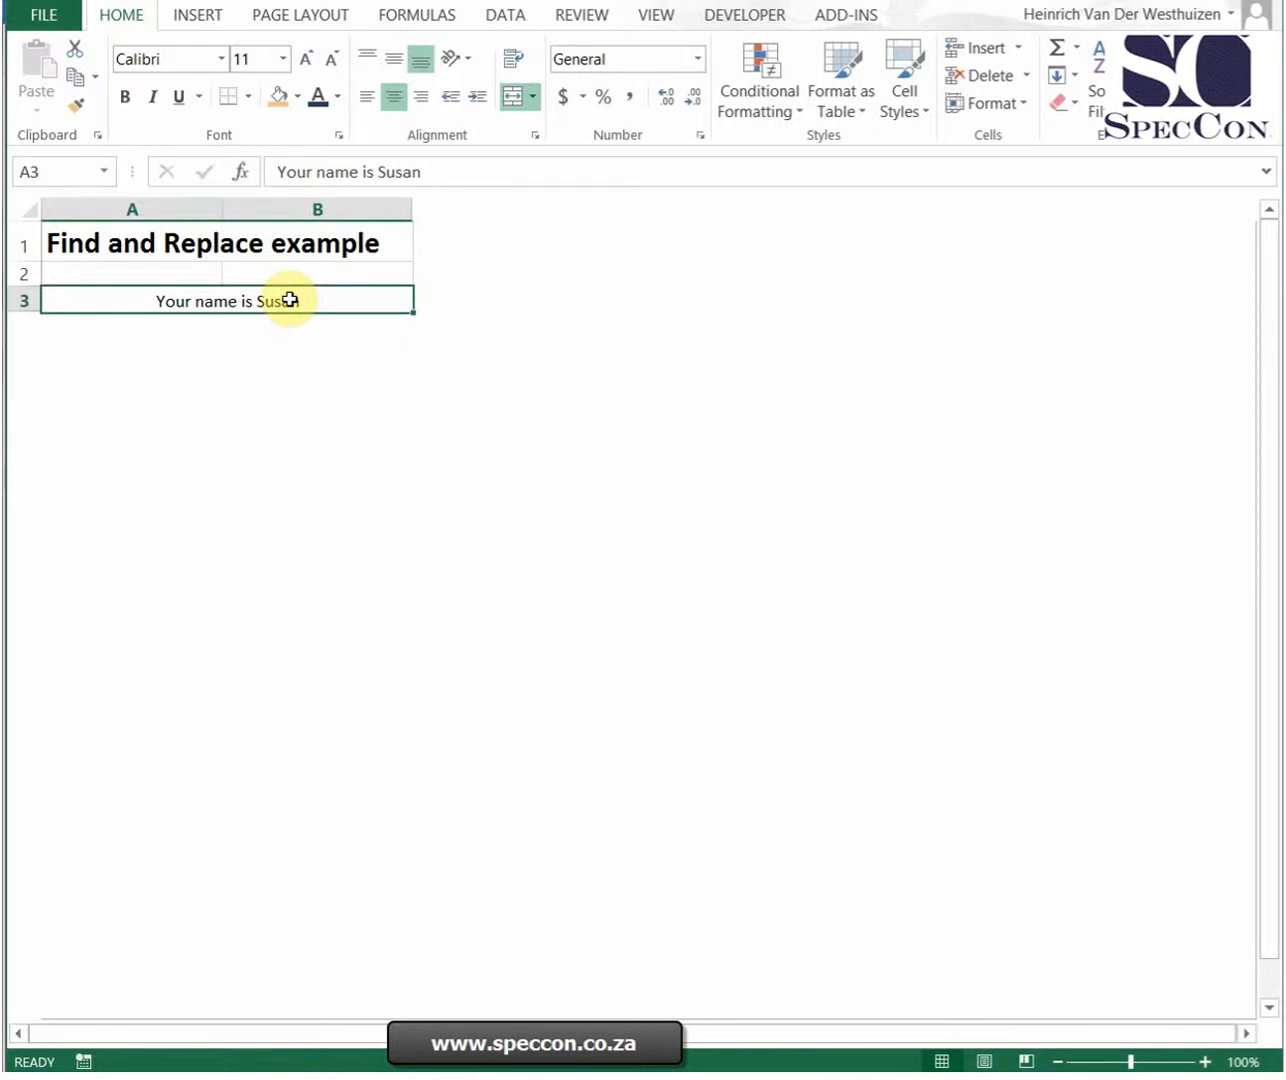
click(1146, 95)
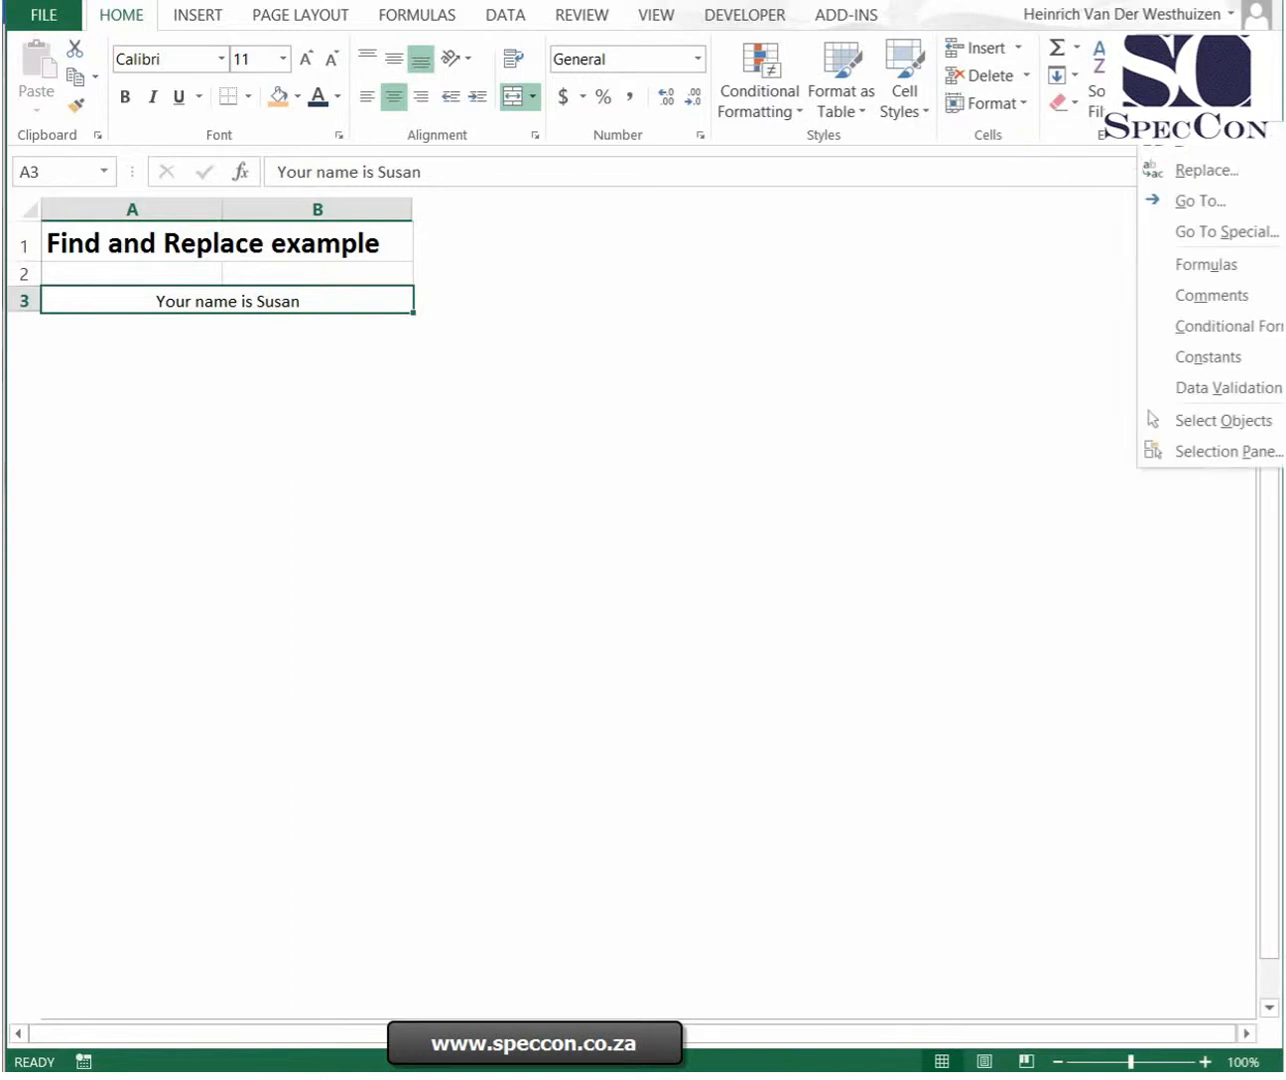
click(1177, 190)
drag(518, 692, 599, 366)
drag(379, 468, 326, 499)
text(a)
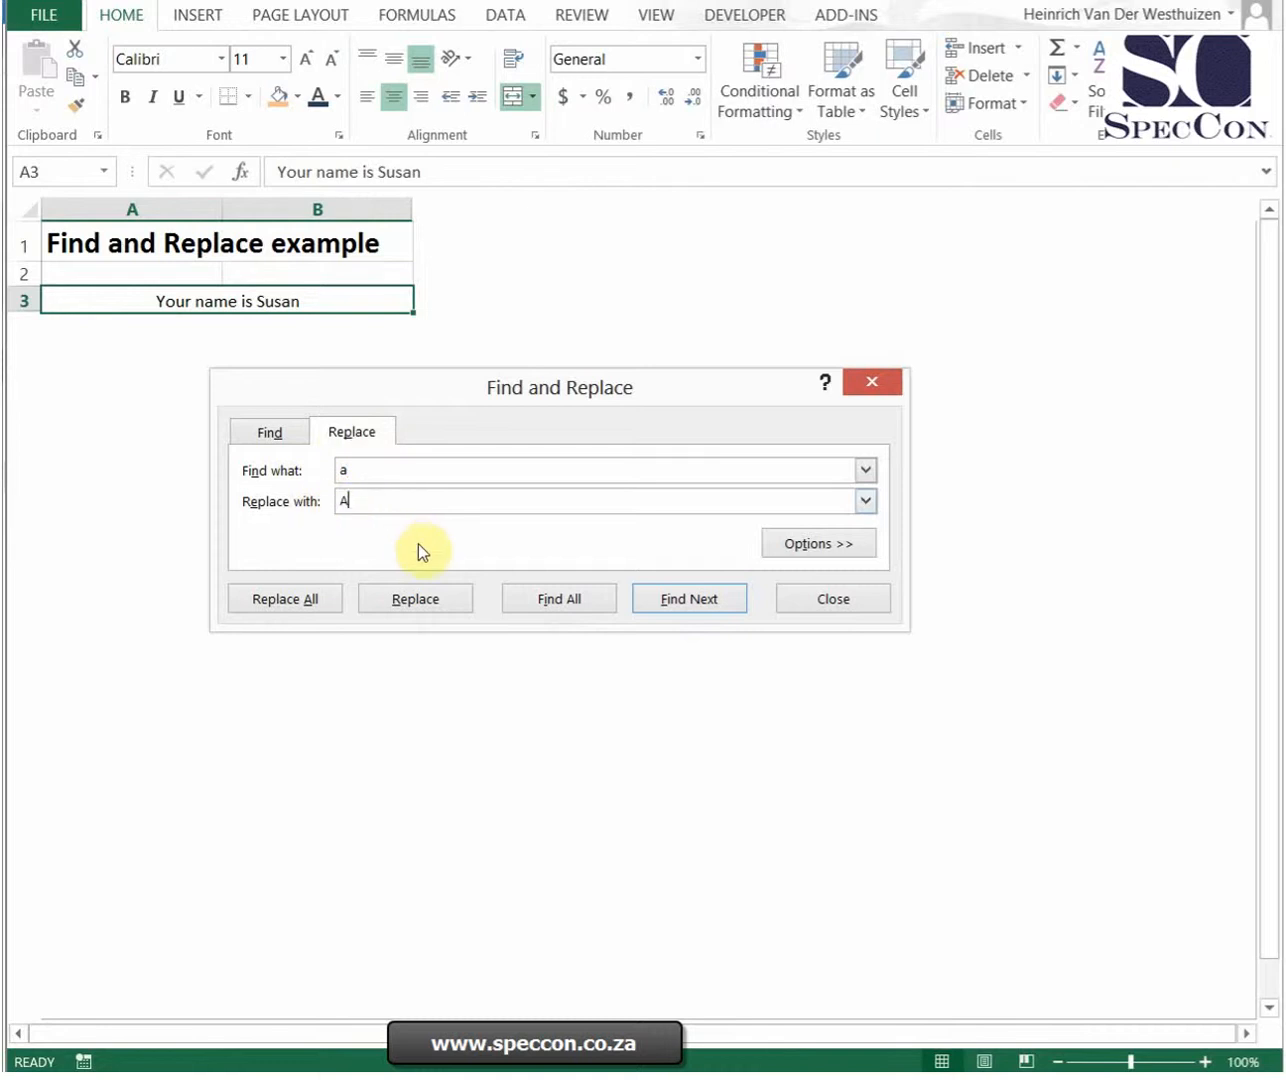
text(A)
click(288, 600)
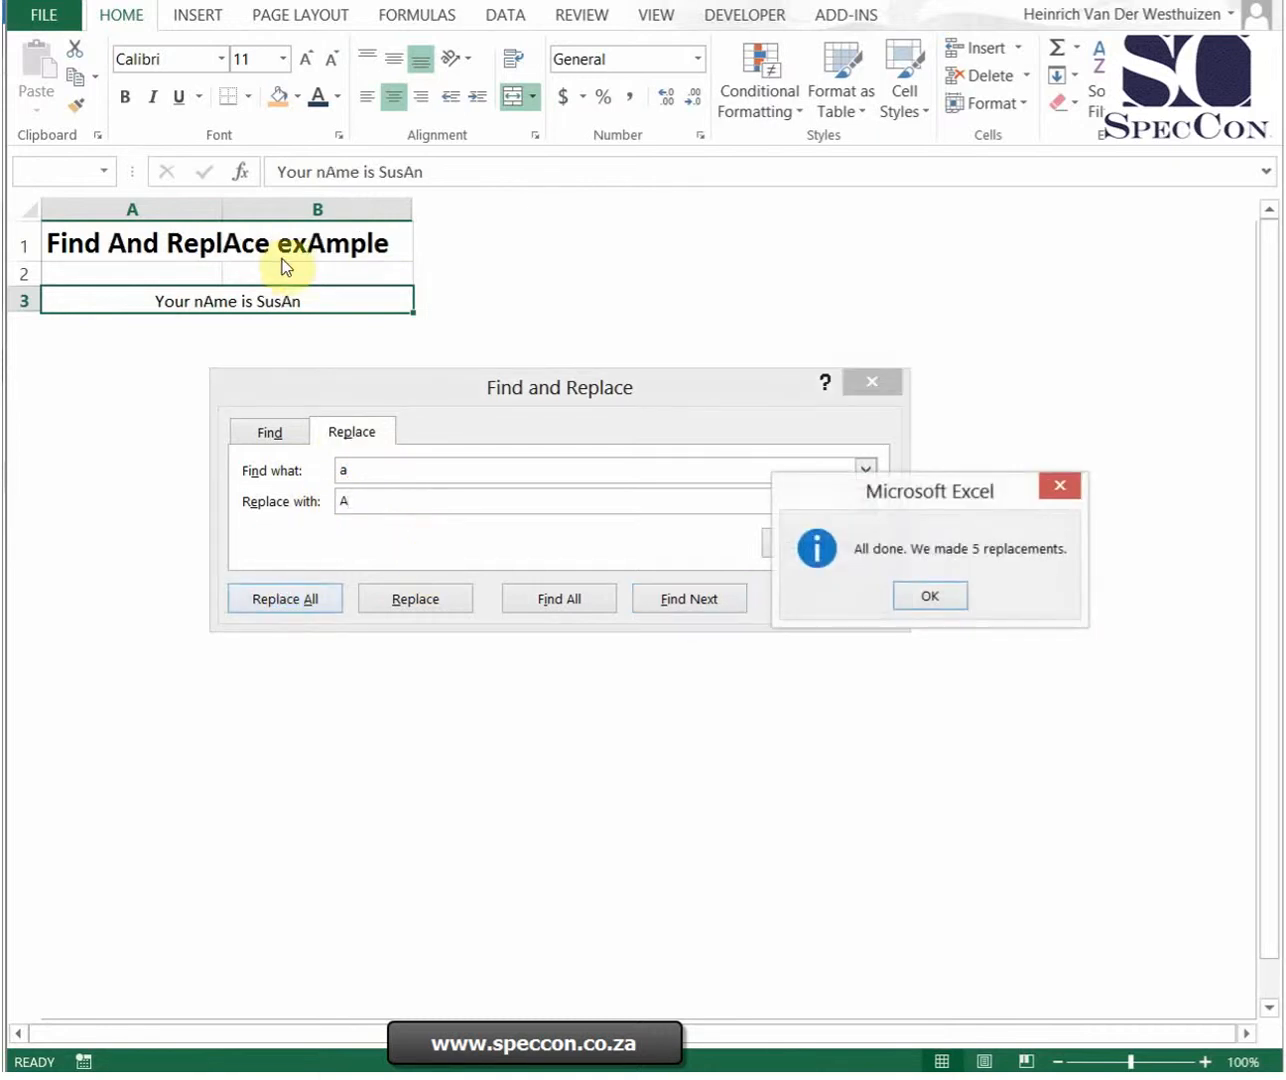
click(939, 596)
Step: Replace all occurrences of "is" with "are", then close the Find and Replace dialog
click(384, 475)
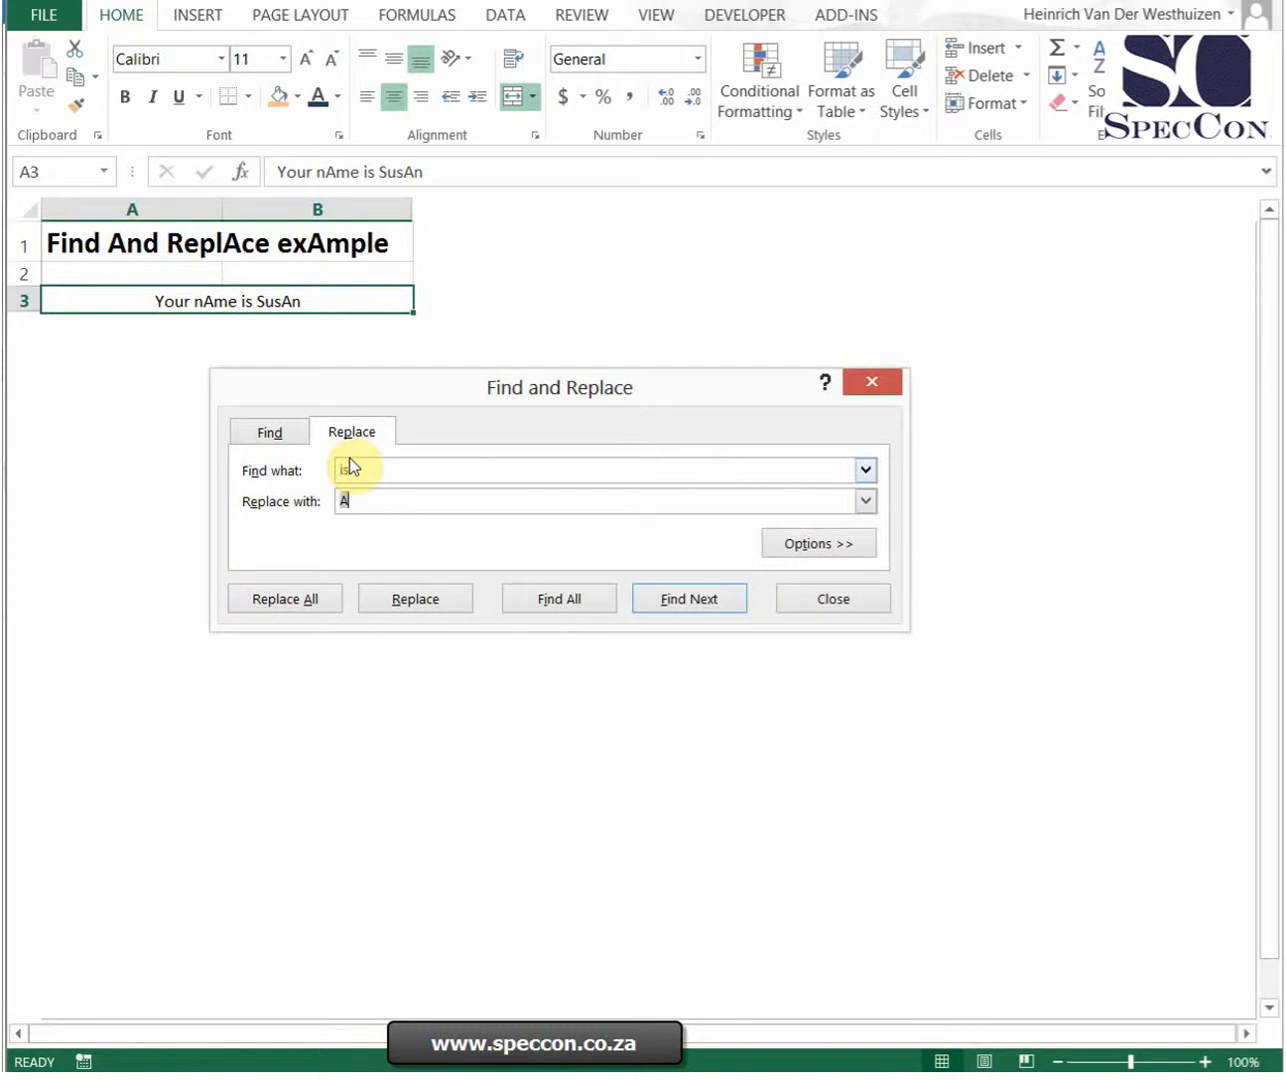
click(296, 601)
click(933, 598)
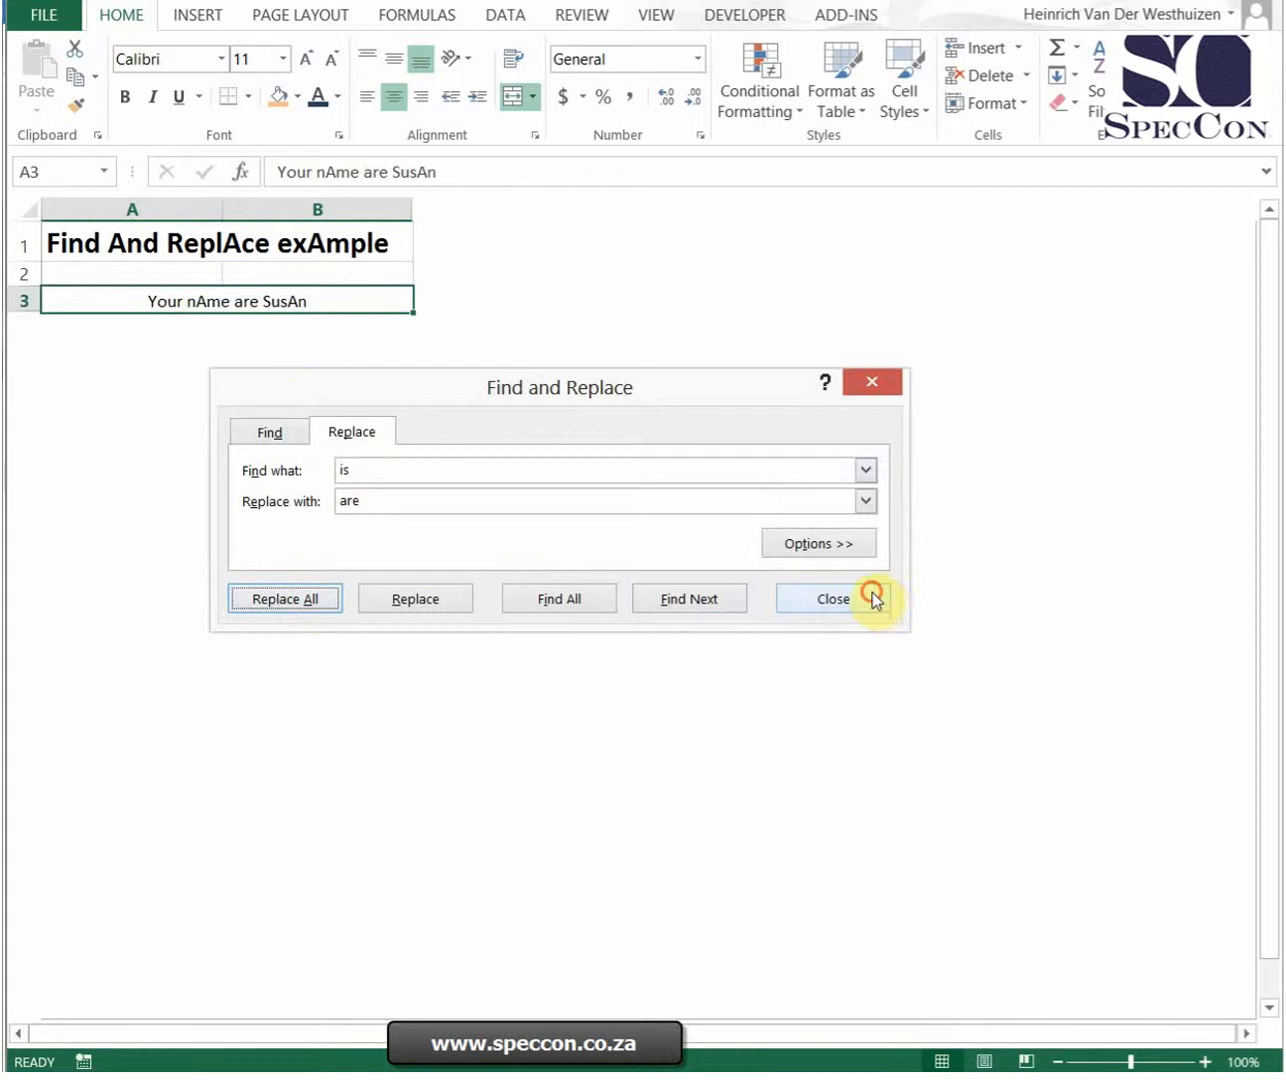
click(873, 598)
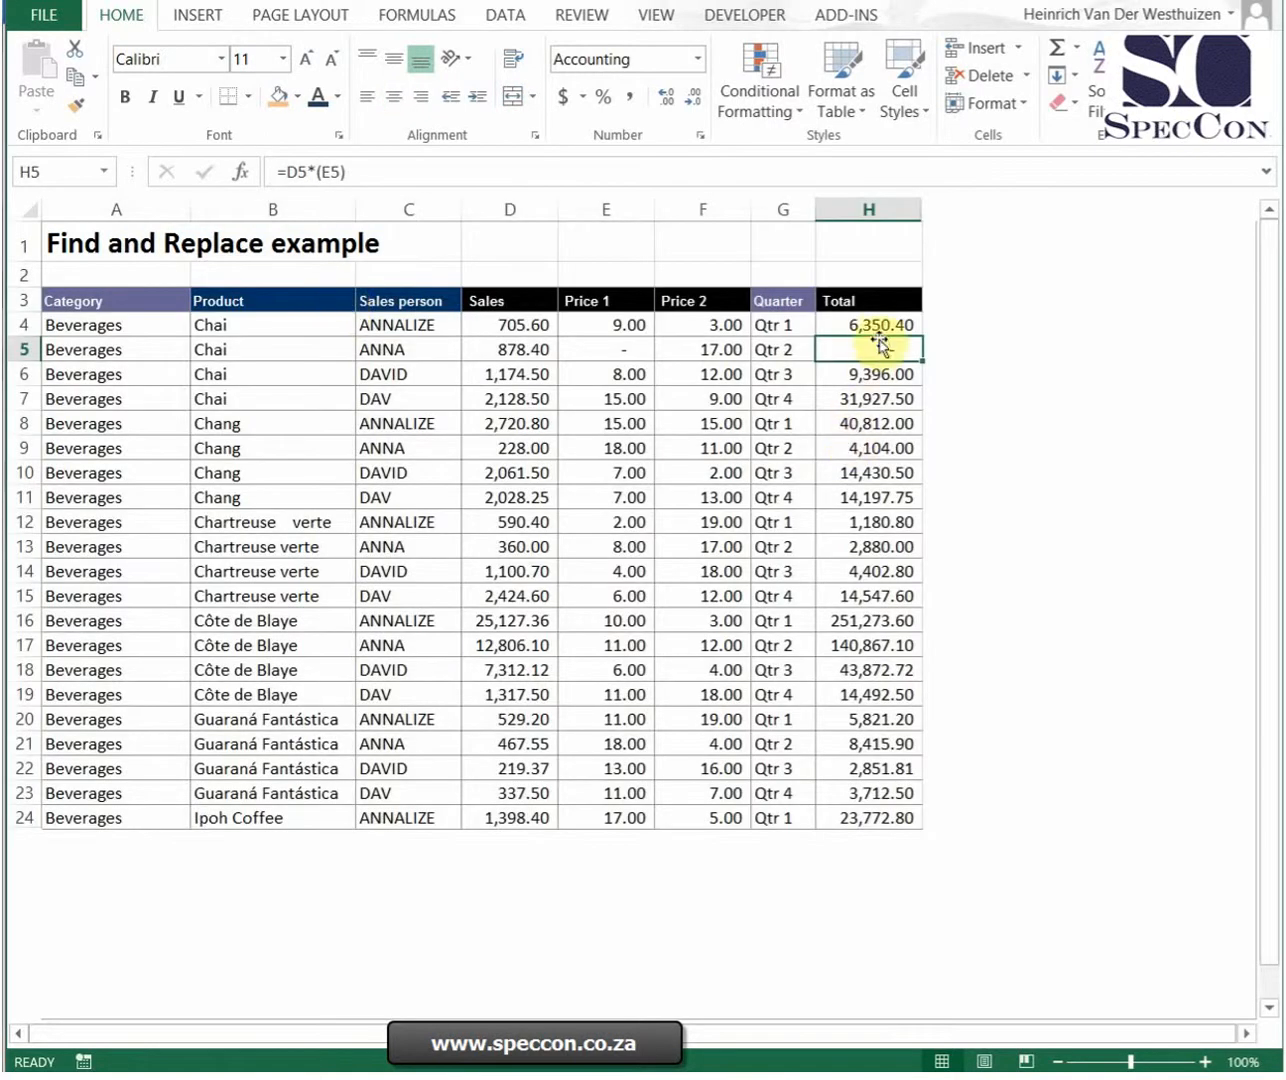
Step: Inspect the Total formula and the Price 1 and Price 2 cells in row 4
click(879, 325)
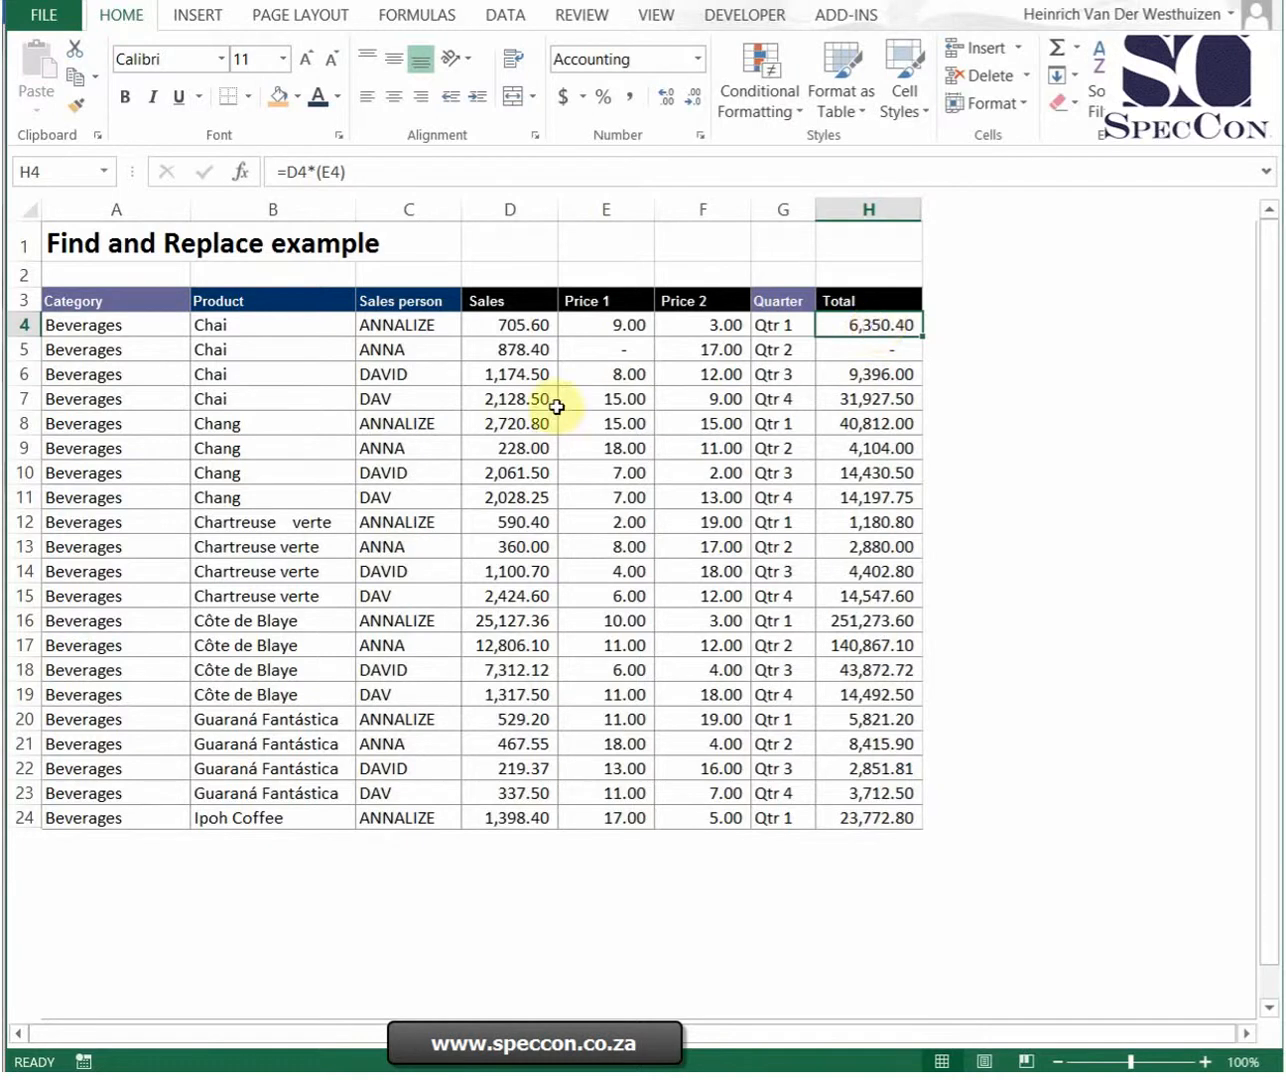
click(629, 328)
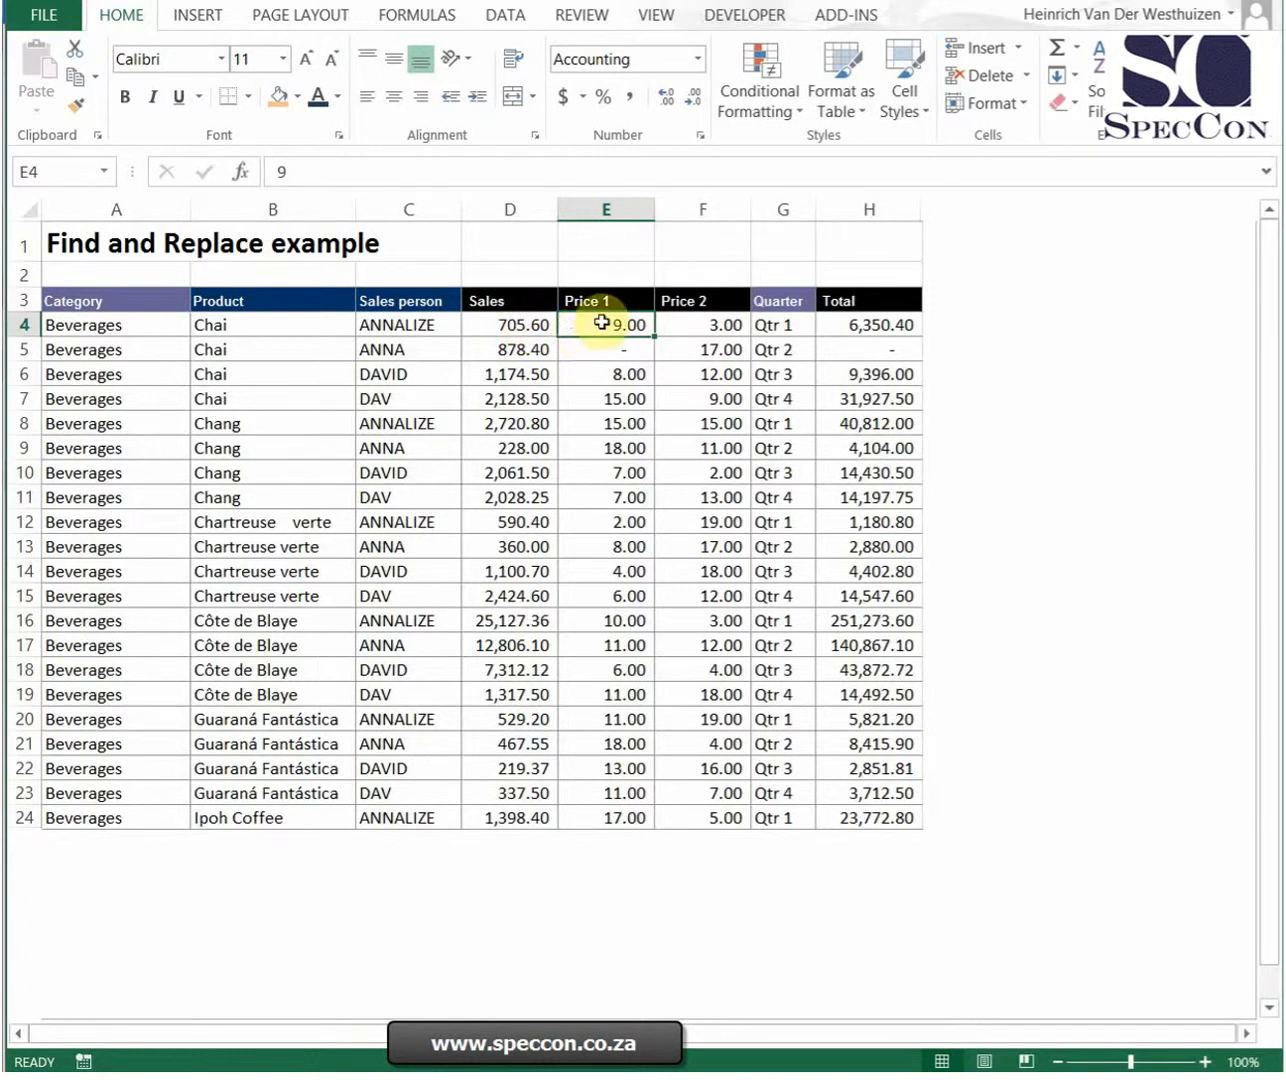
click(728, 325)
click(850, 323)
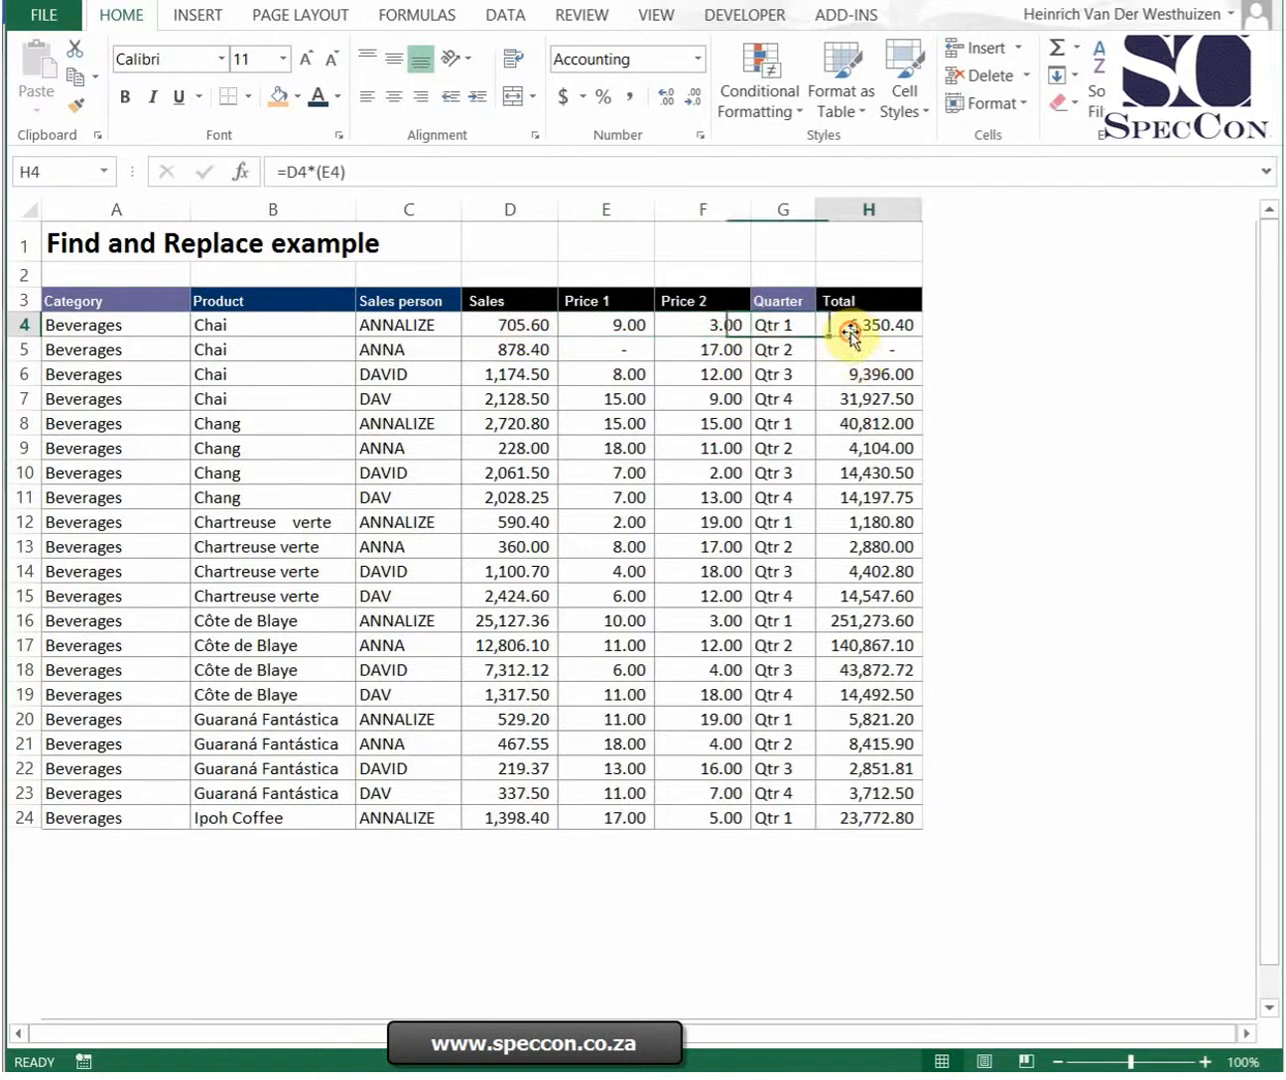
Step: Replace every "e" with "f" across the whole sheet, then undo the replacement
click(1097, 101)
click(1188, 183)
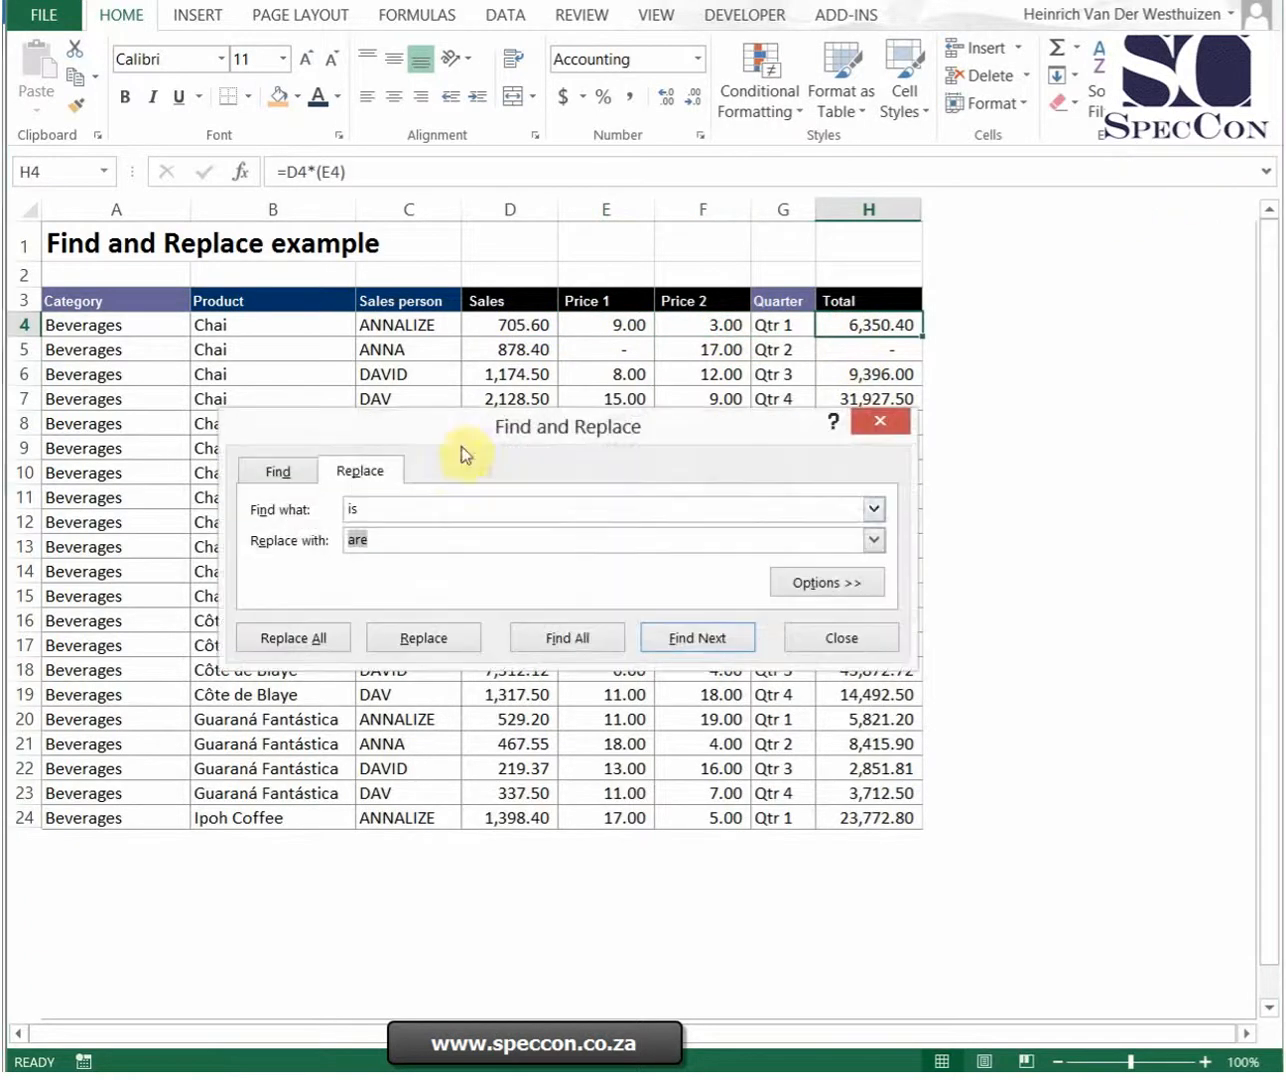
drag(401, 508, 325, 541)
text(e)
text(f)
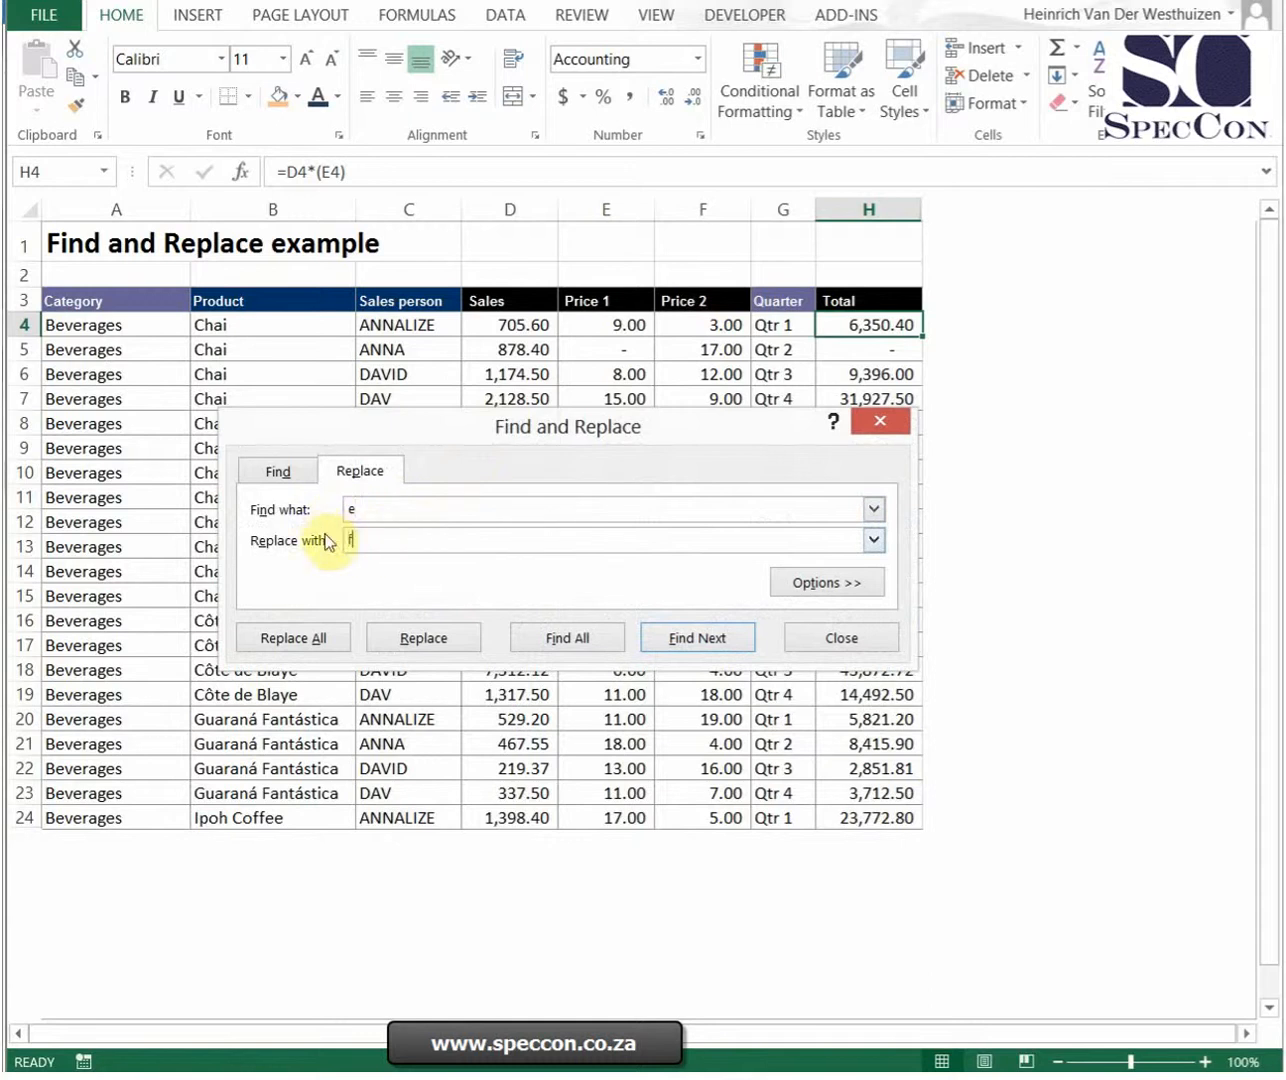
click(313, 637)
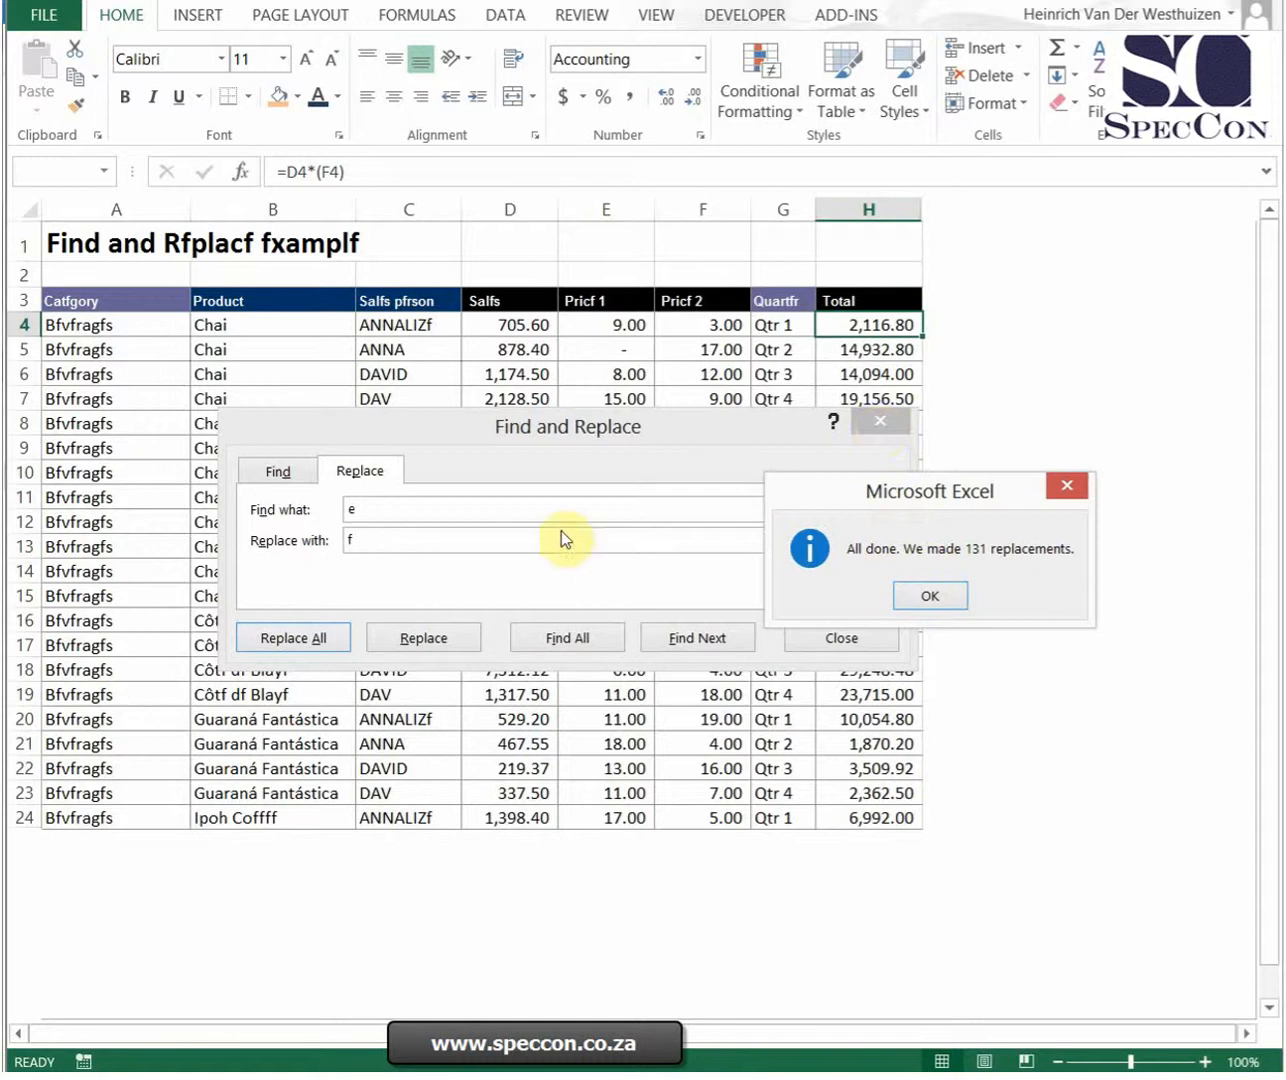
click(931, 597)
key(ctrl+z)
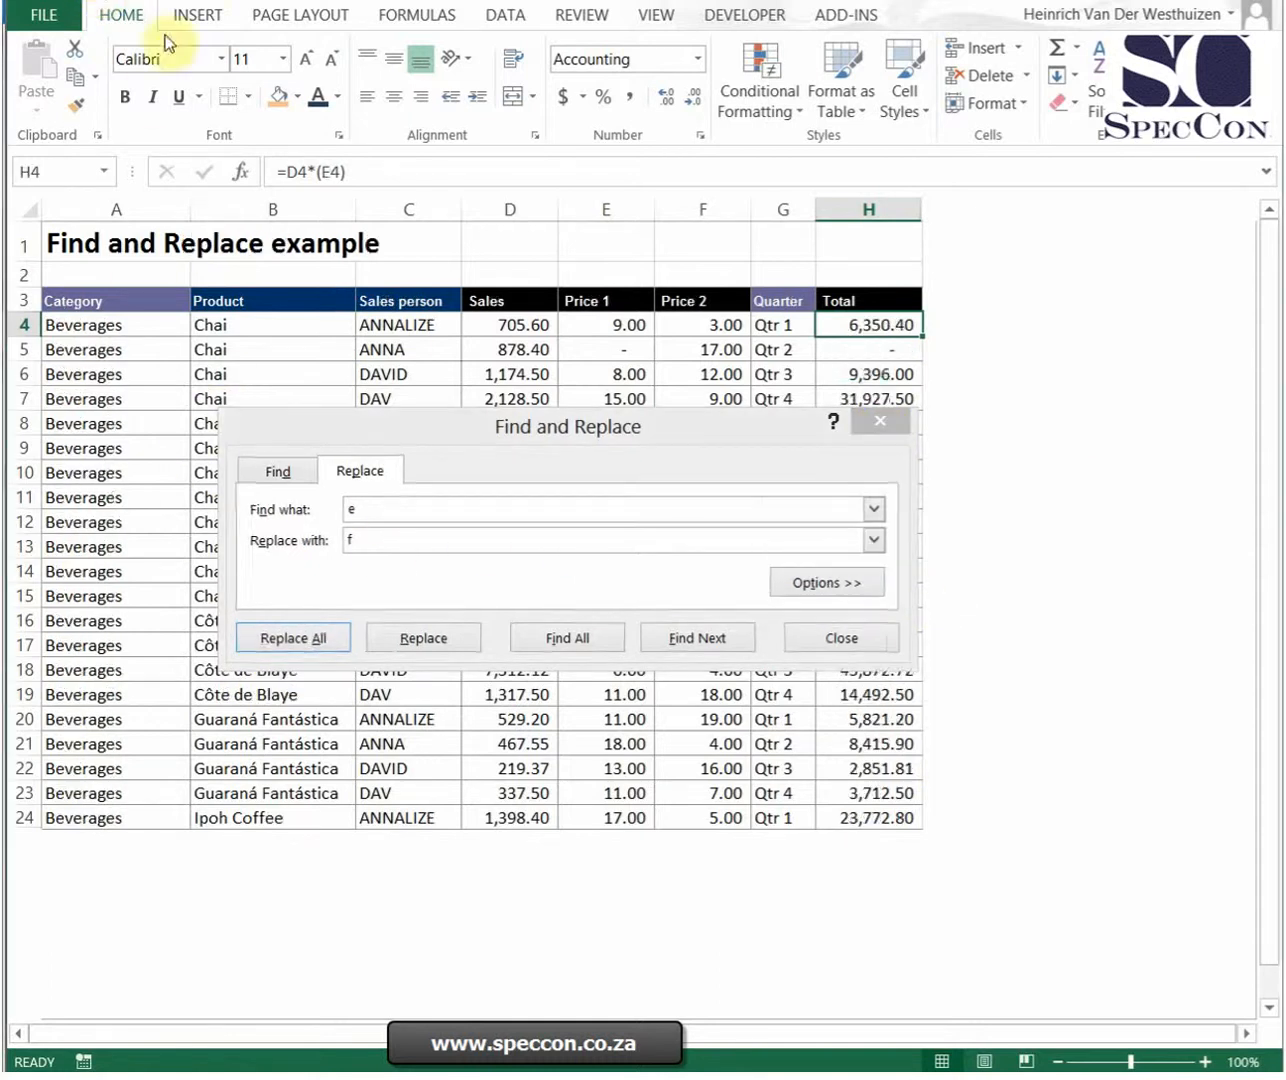
Step: Replace "e" with "f" within the Total column, then undo it
click(868, 209)
click(195, 642)
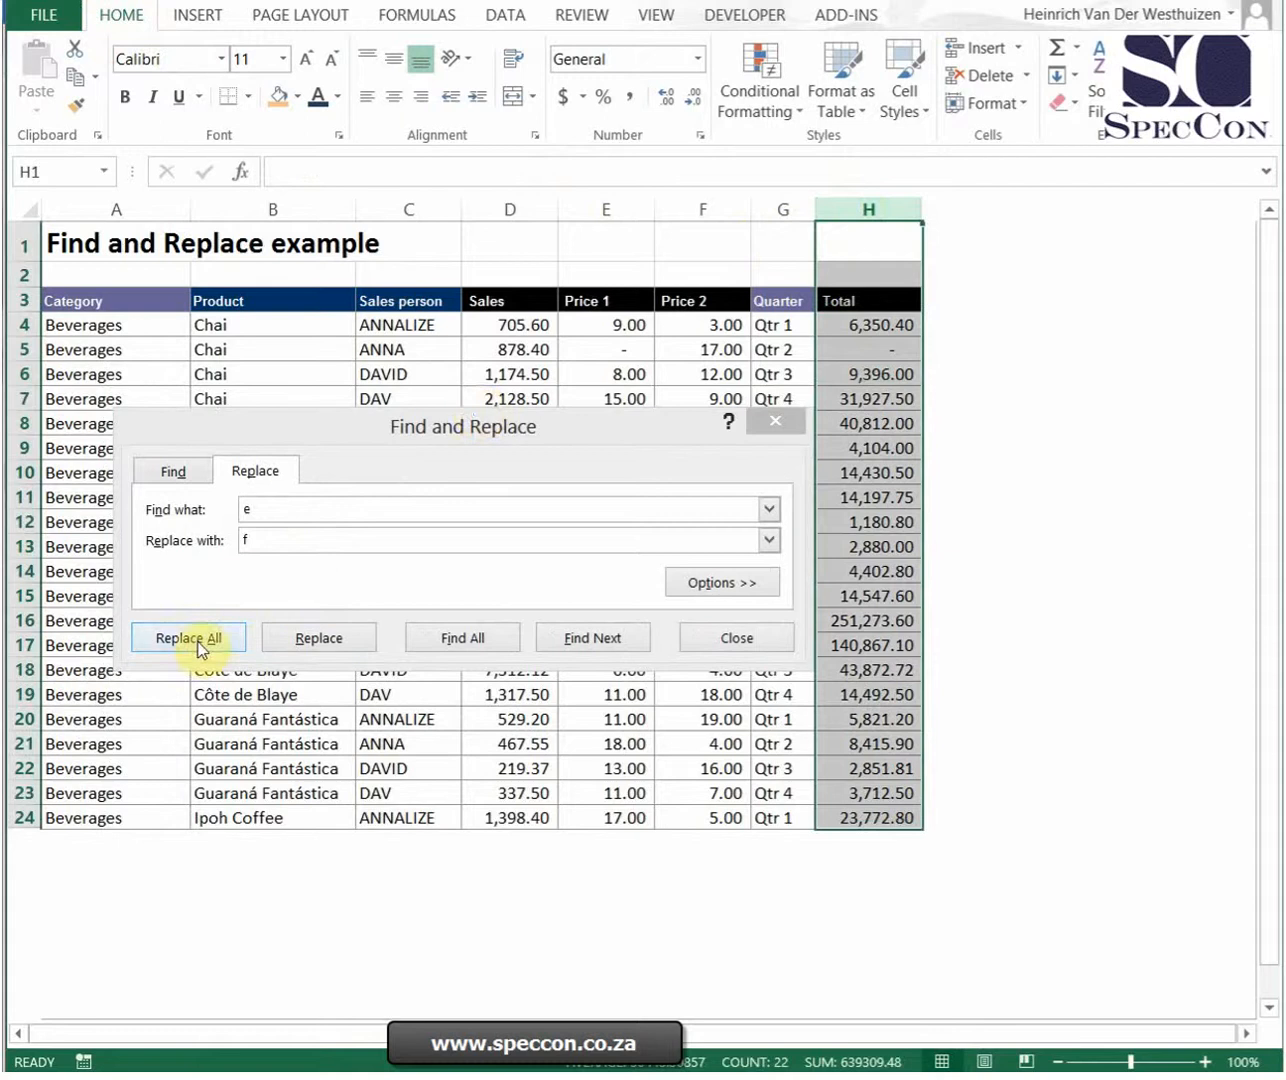
click(944, 598)
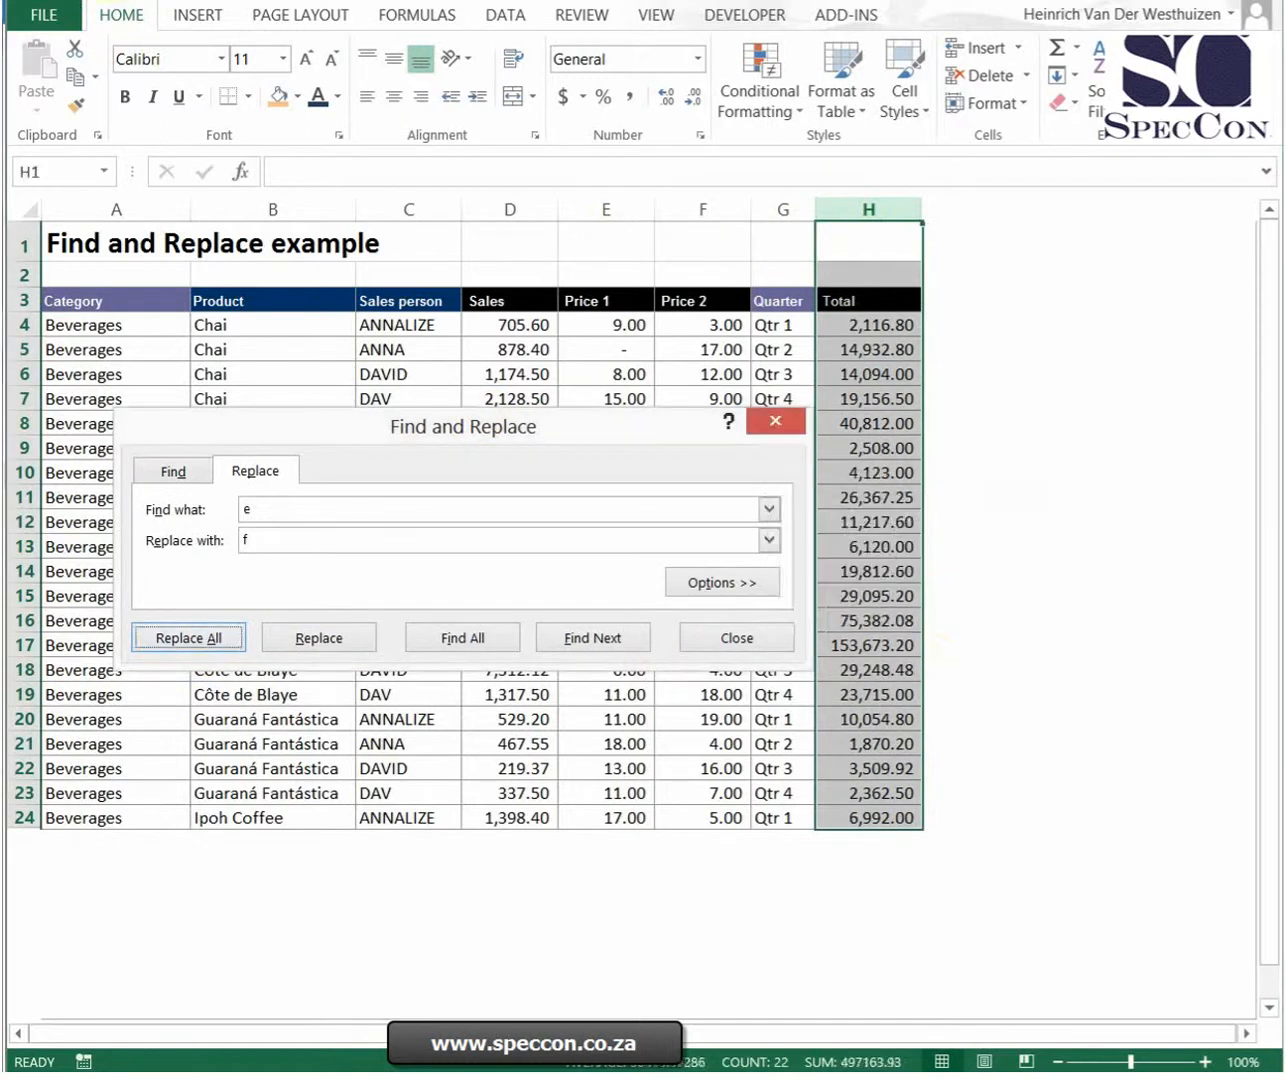
click(87, 1)
drag(411, 423, 576, 458)
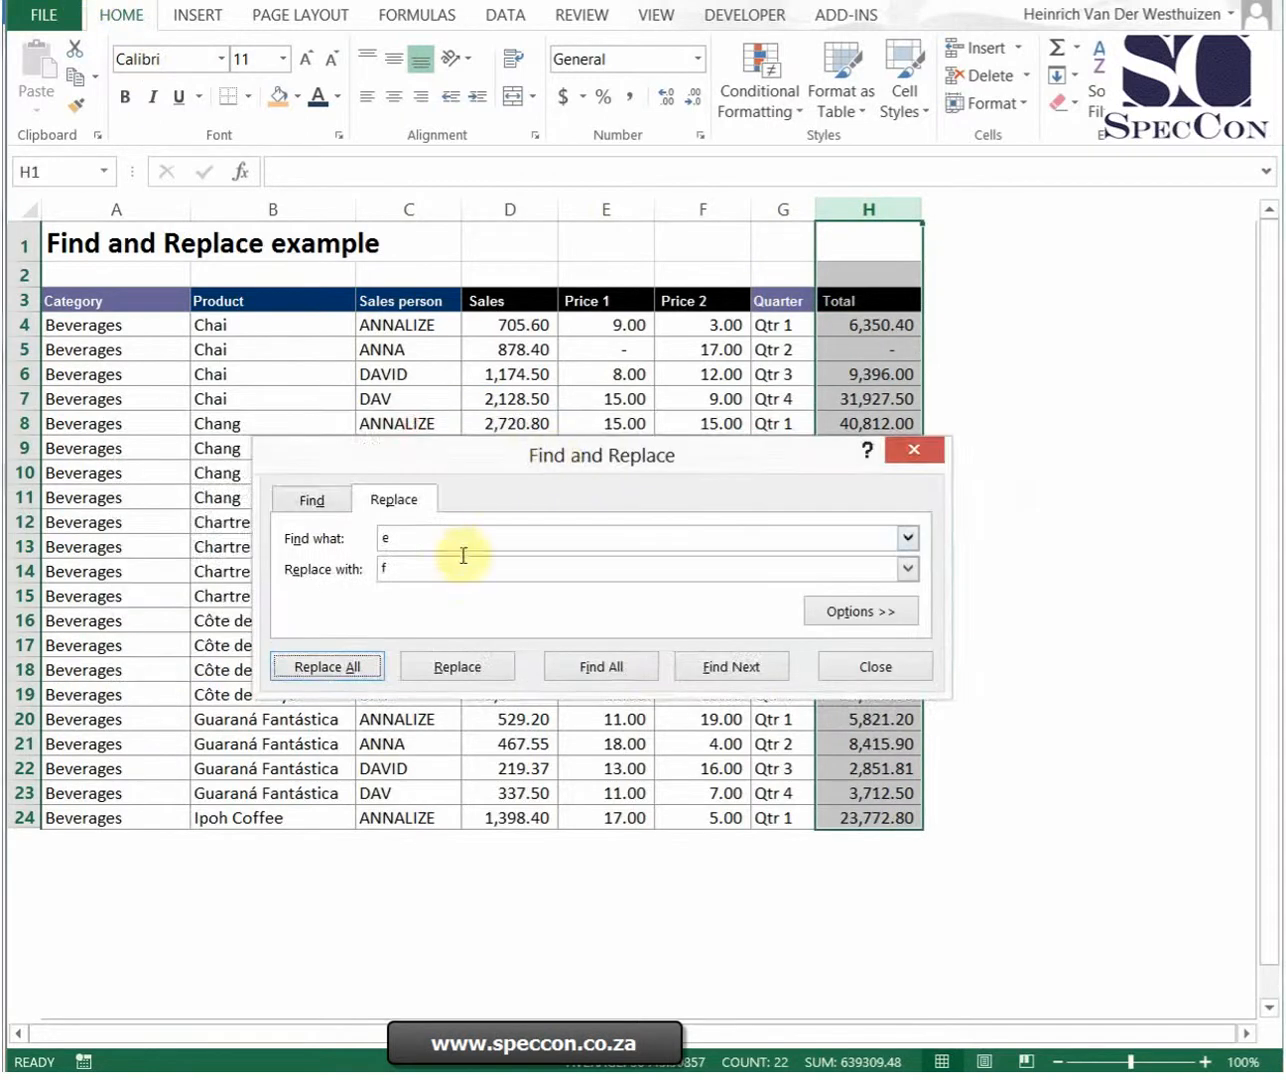
Step: Replace "(e" with "(f" so the Total formulas reference Price 2, then close the dialog
click(868, 324)
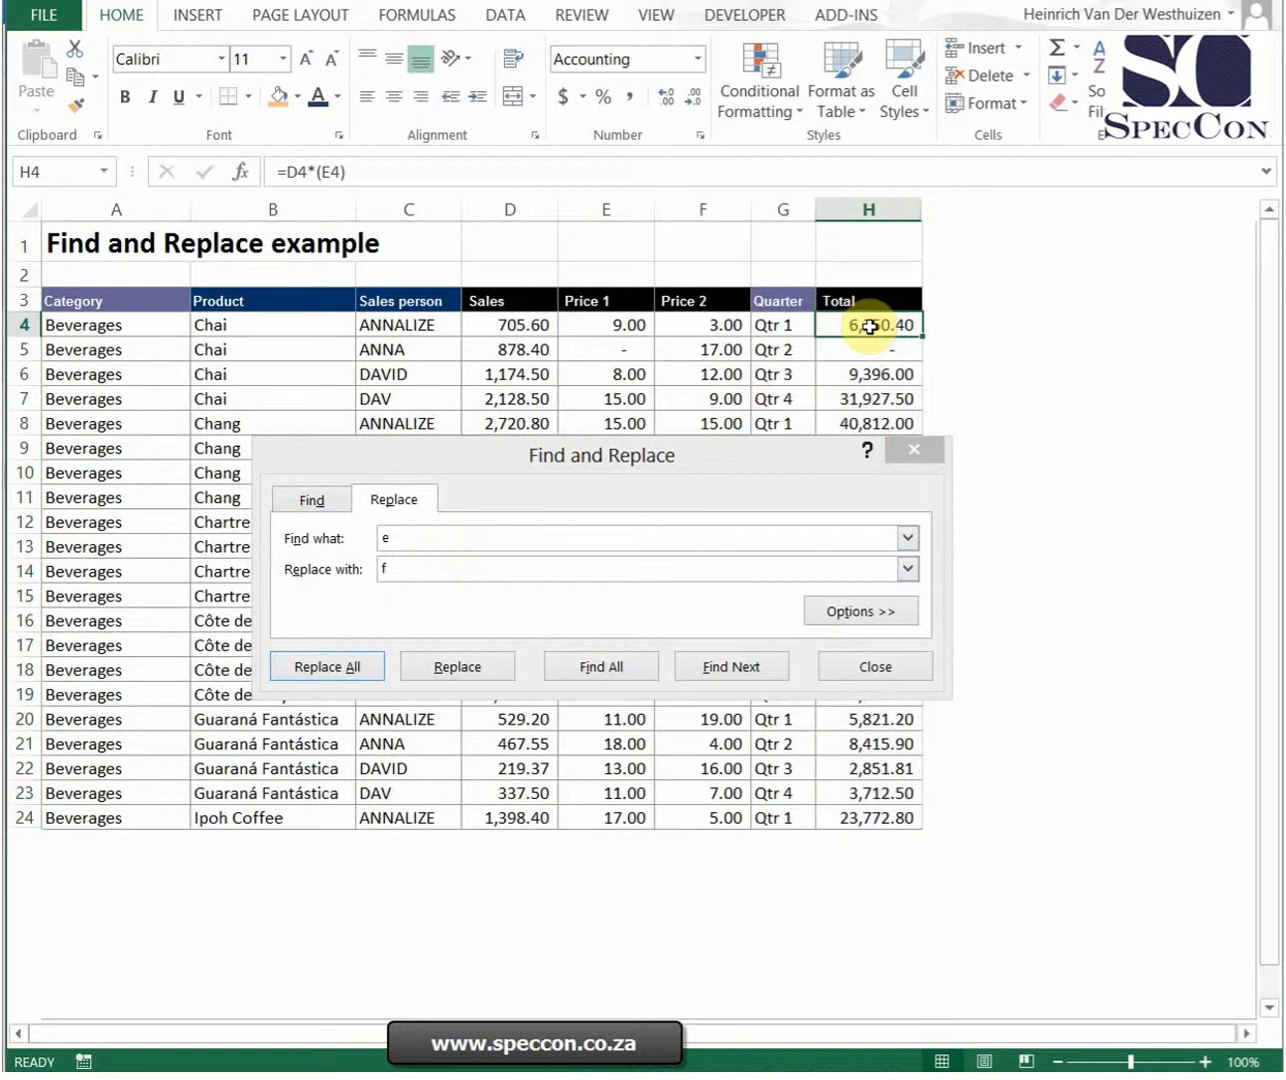
click(381, 536)
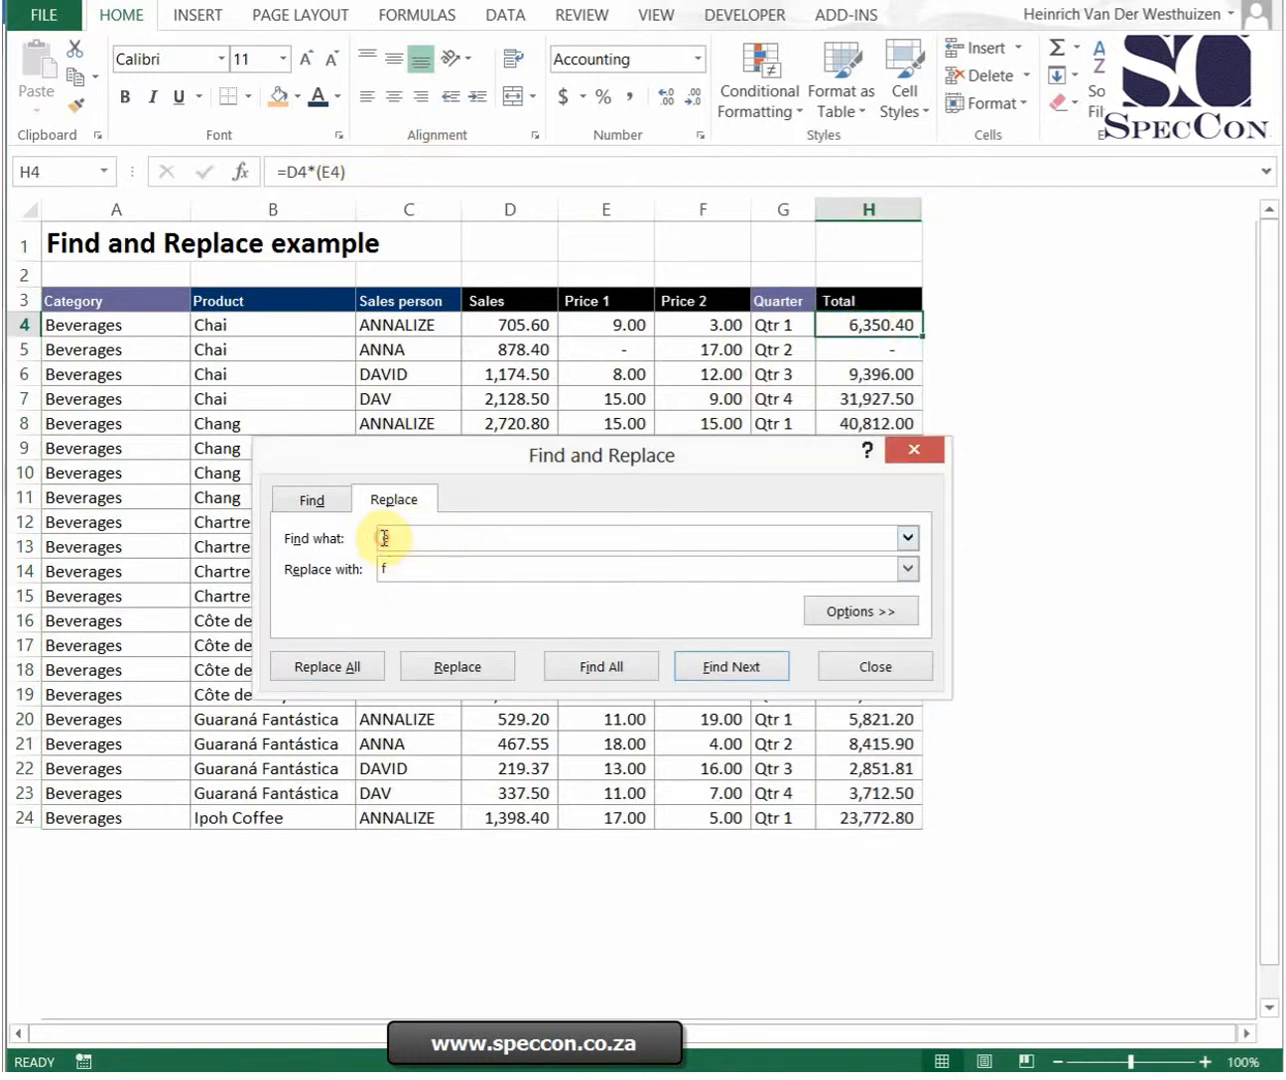
click(484, 570)
key(Home)
text(()
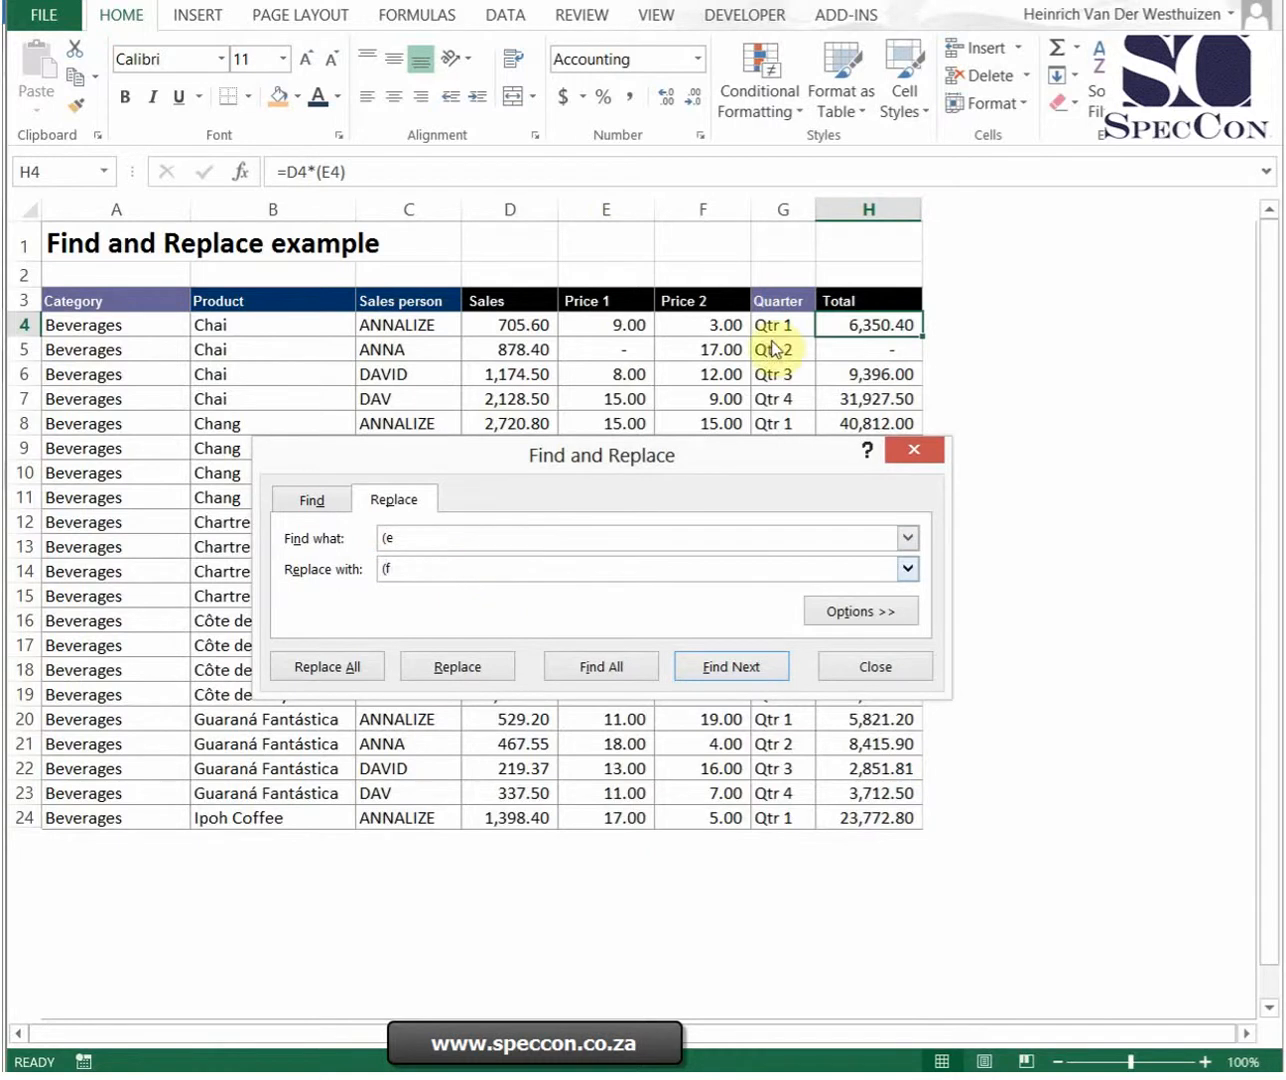
click(367, 672)
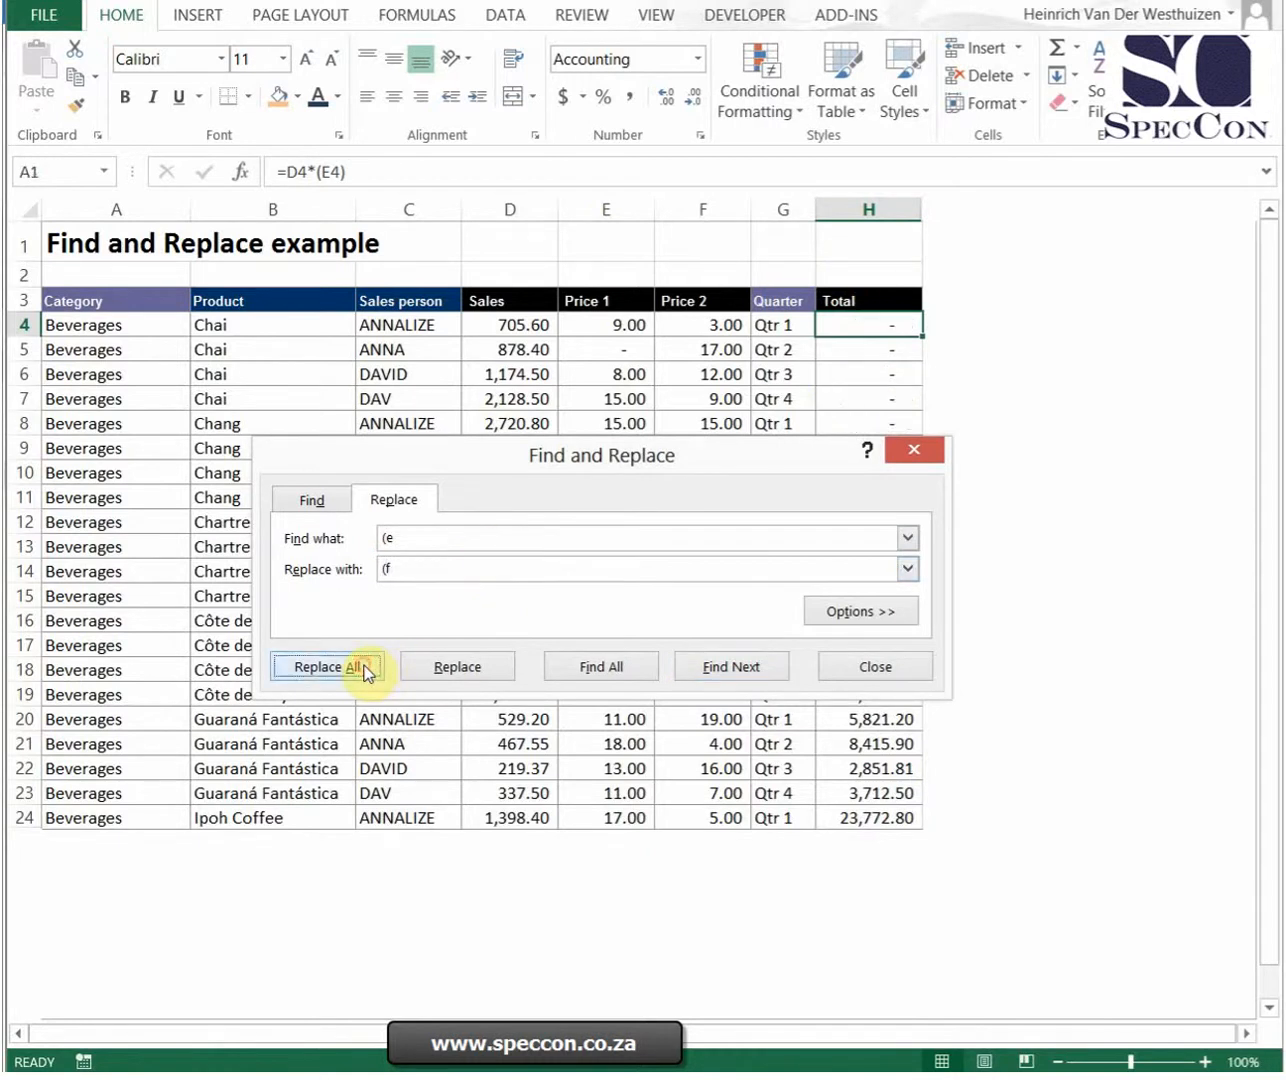
click(925, 594)
click(876, 668)
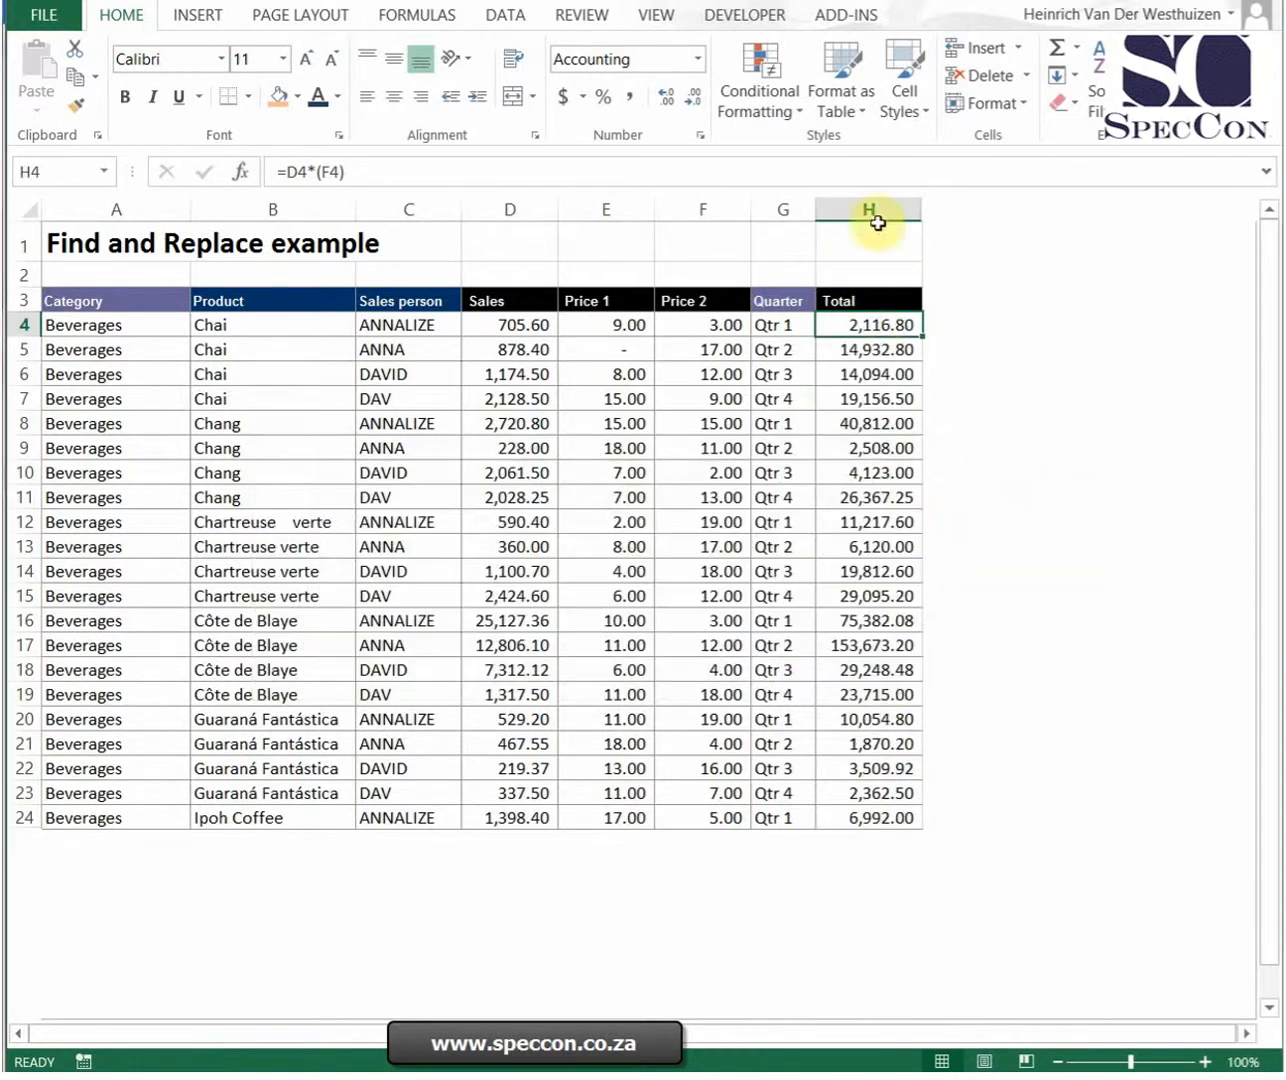
click(870, 209)
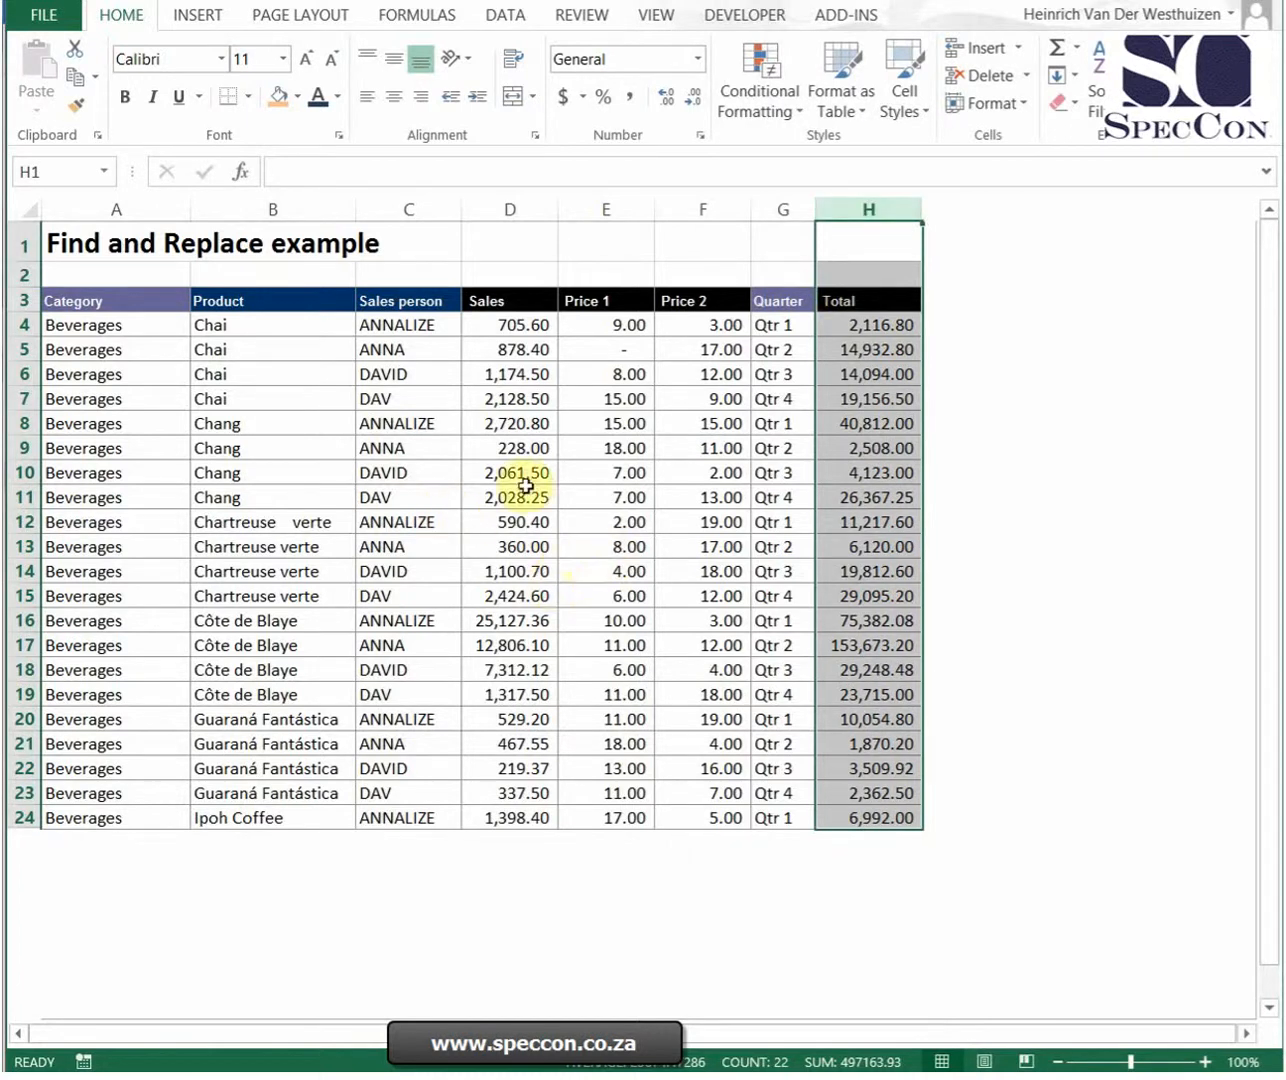
drag(416, 376, 422, 395)
click(432, 378)
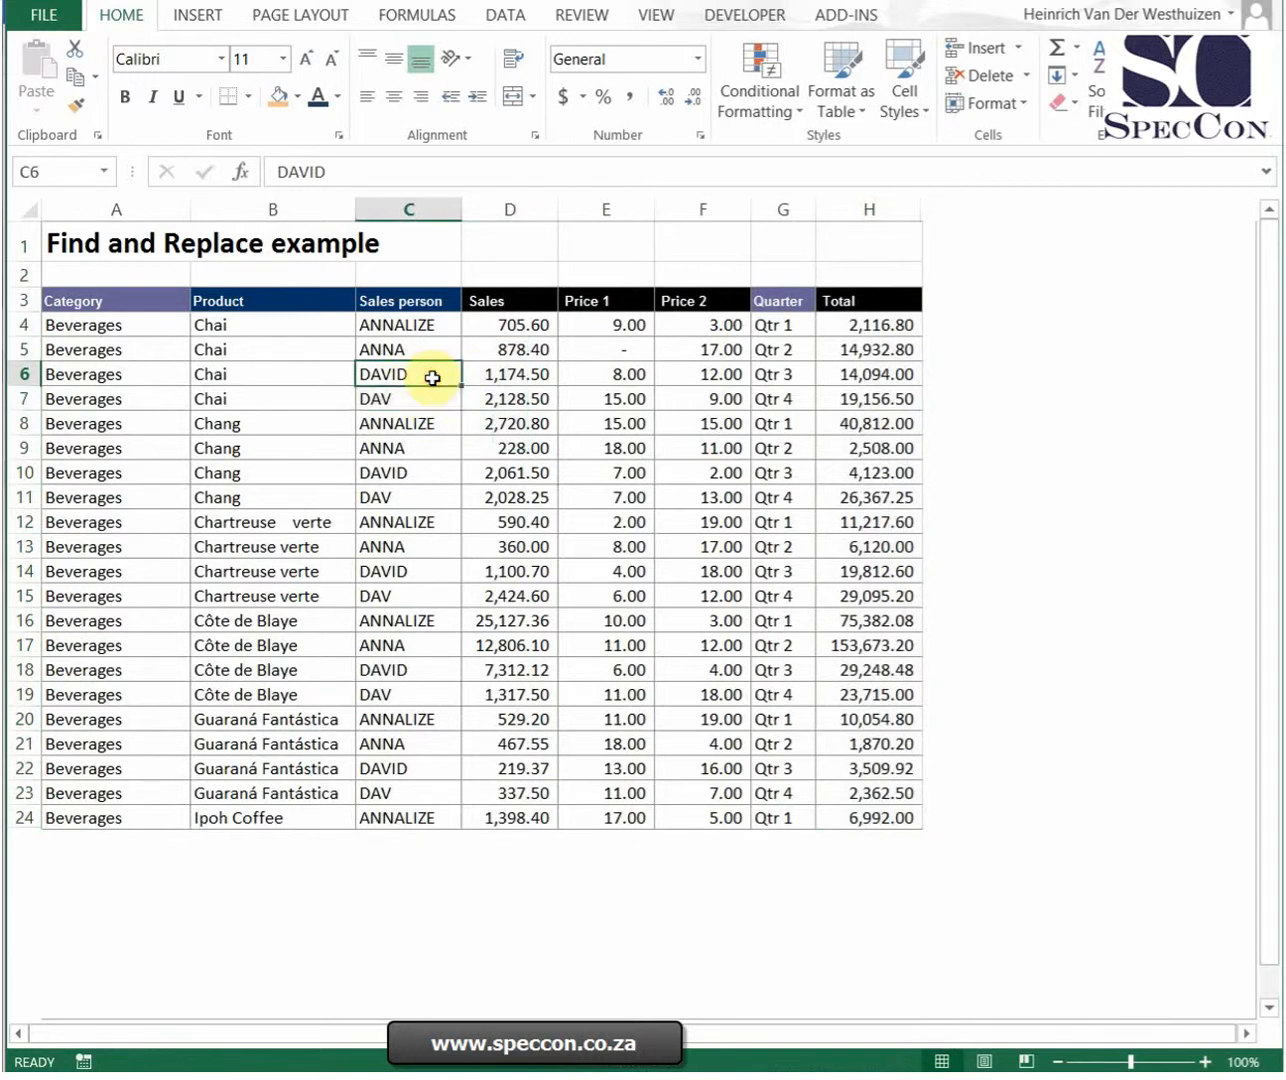
Step: In cells C4:C5, replace the short sales person name with the longer name beginning with it, then undo
drag(430, 323, 444, 345)
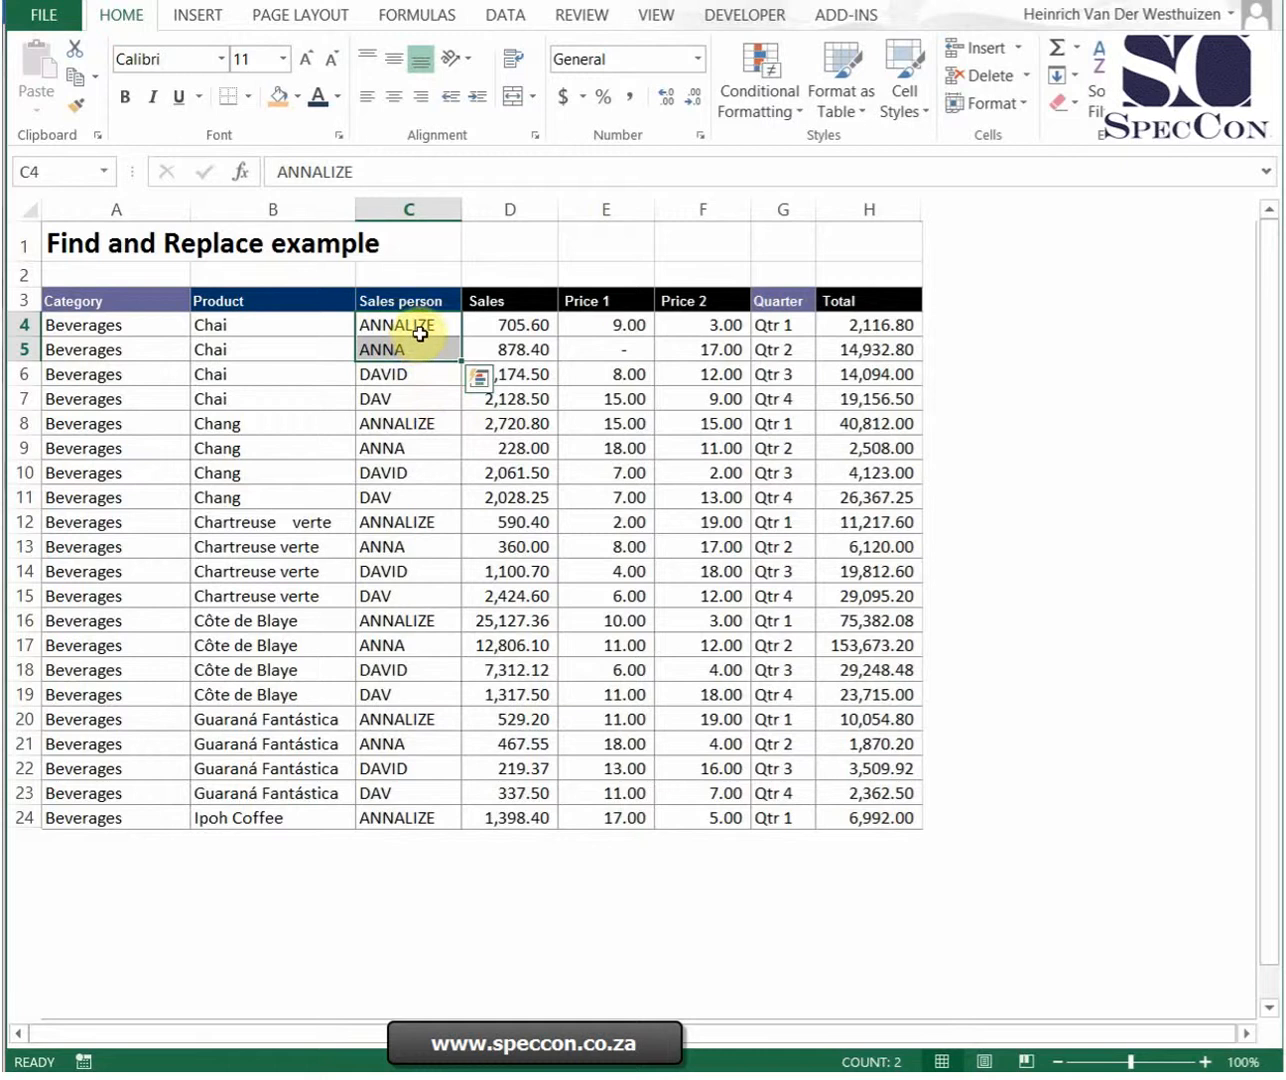
click(1161, 80)
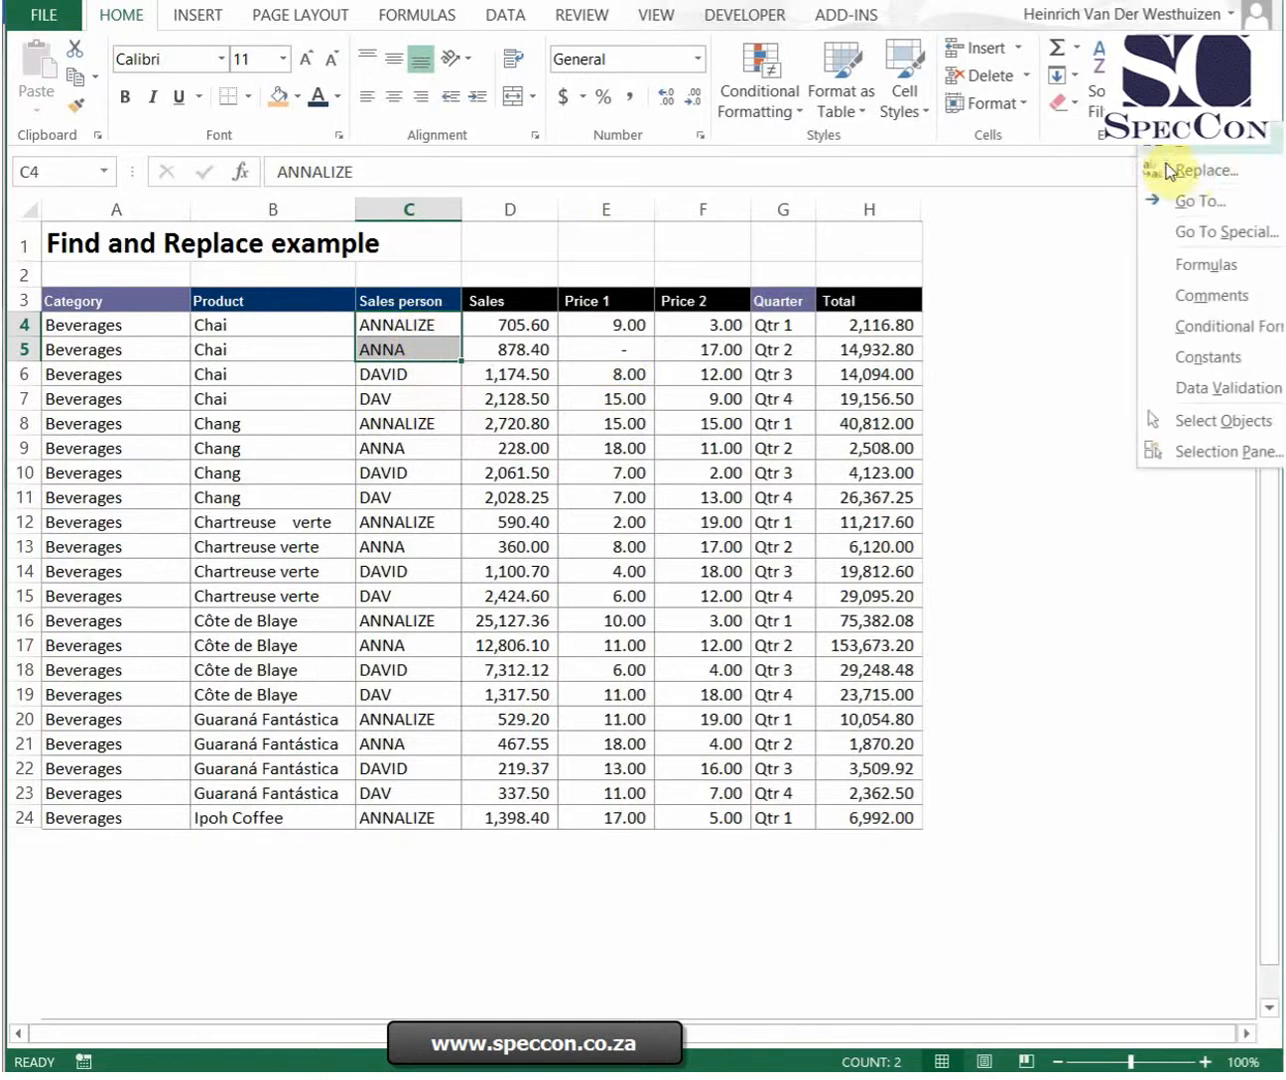
click(1180, 169)
drag(462, 582, 374, 576)
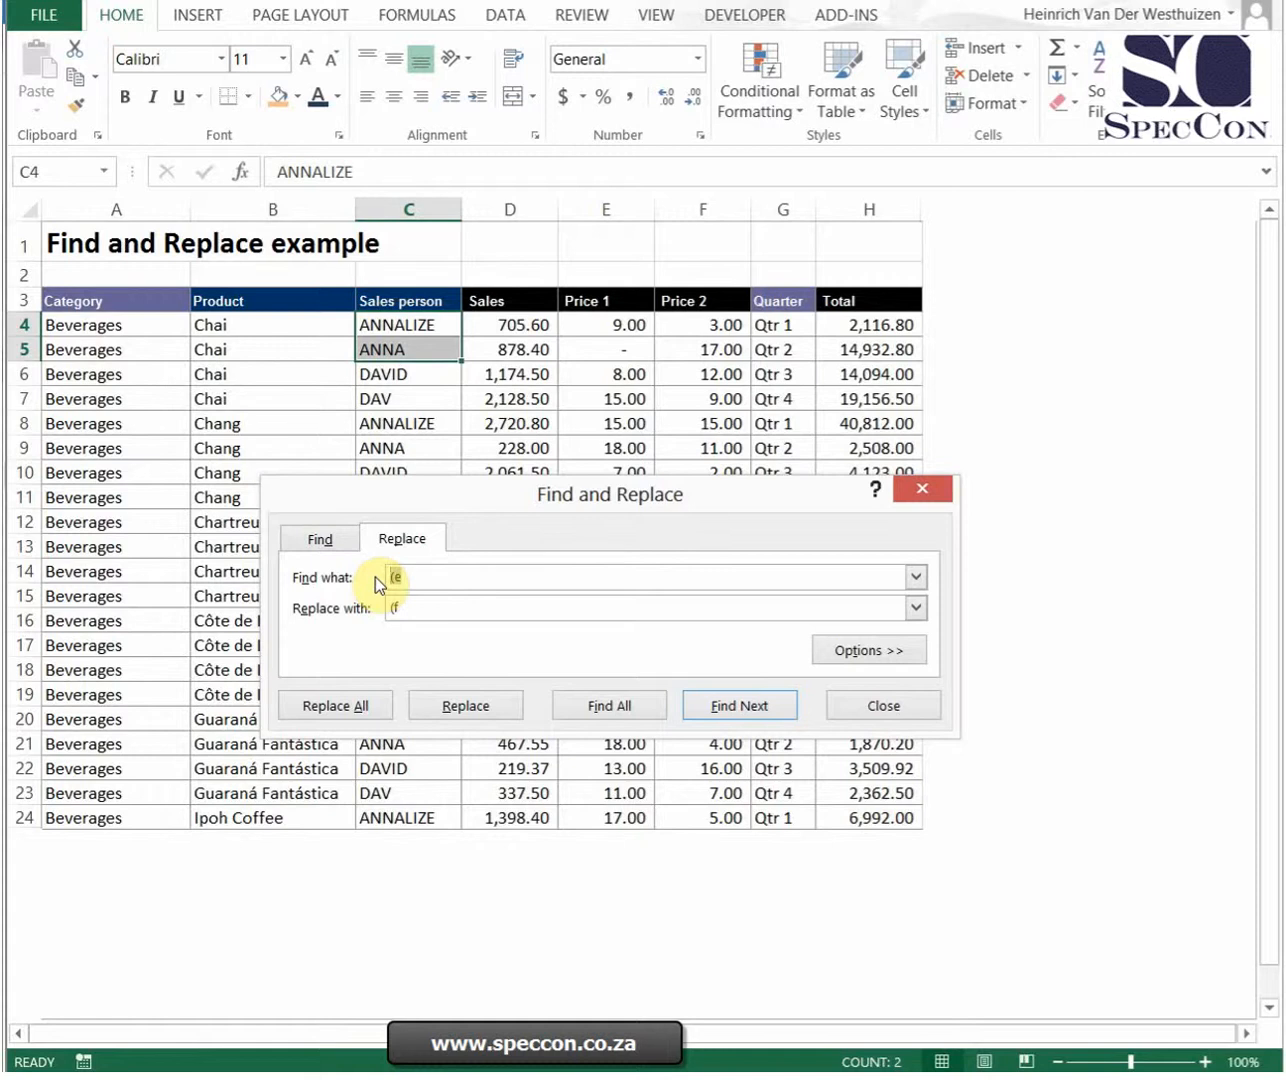
text(ANNA)
key(Tab)
text(ANNALIZE)
click(357, 704)
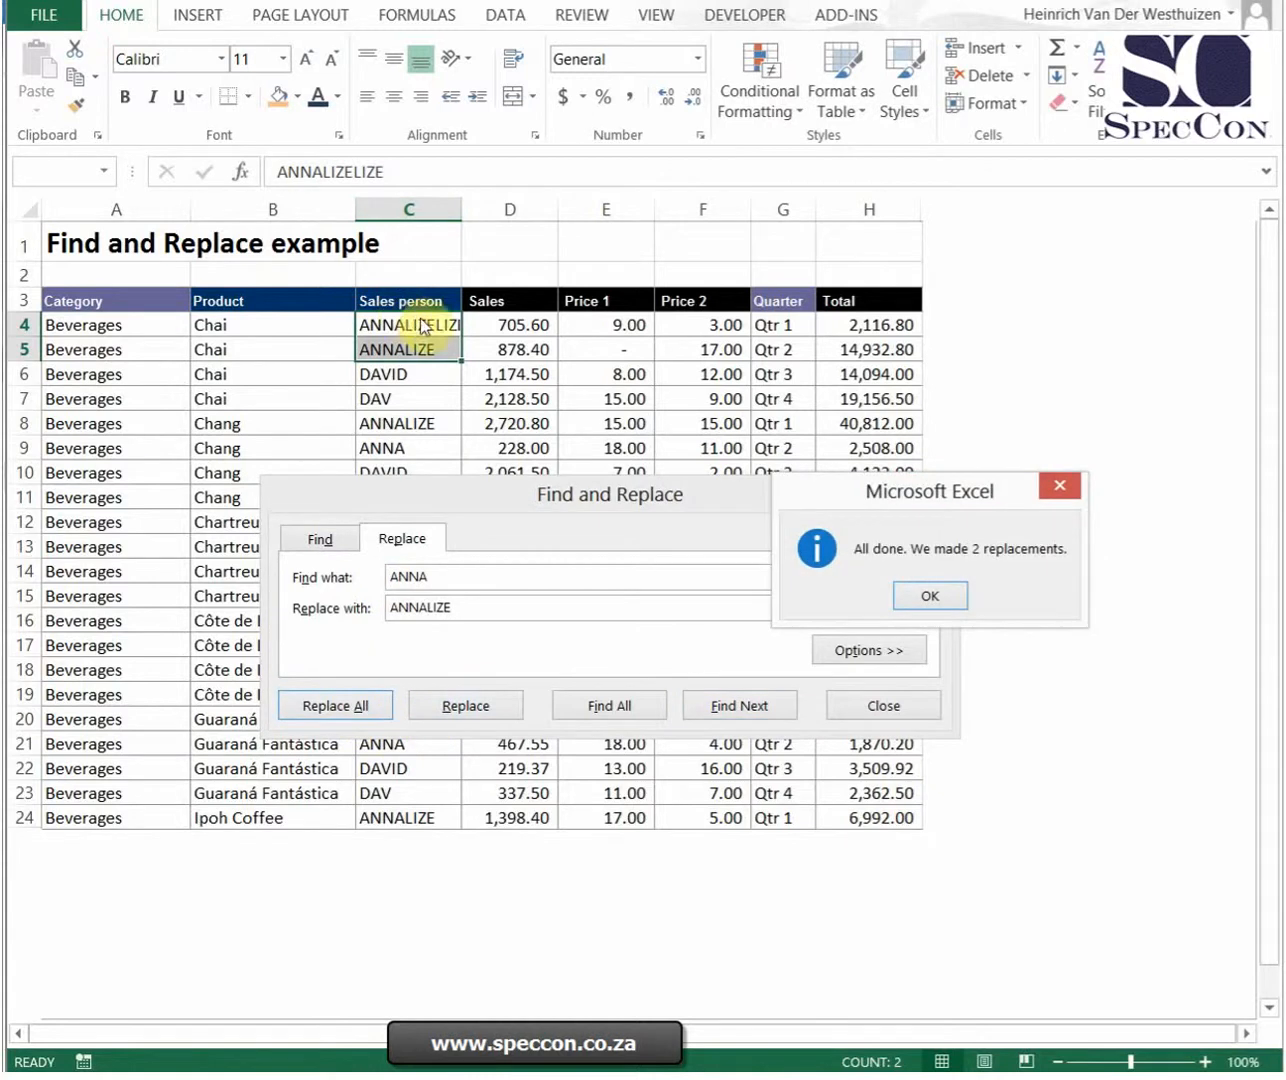
click(951, 597)
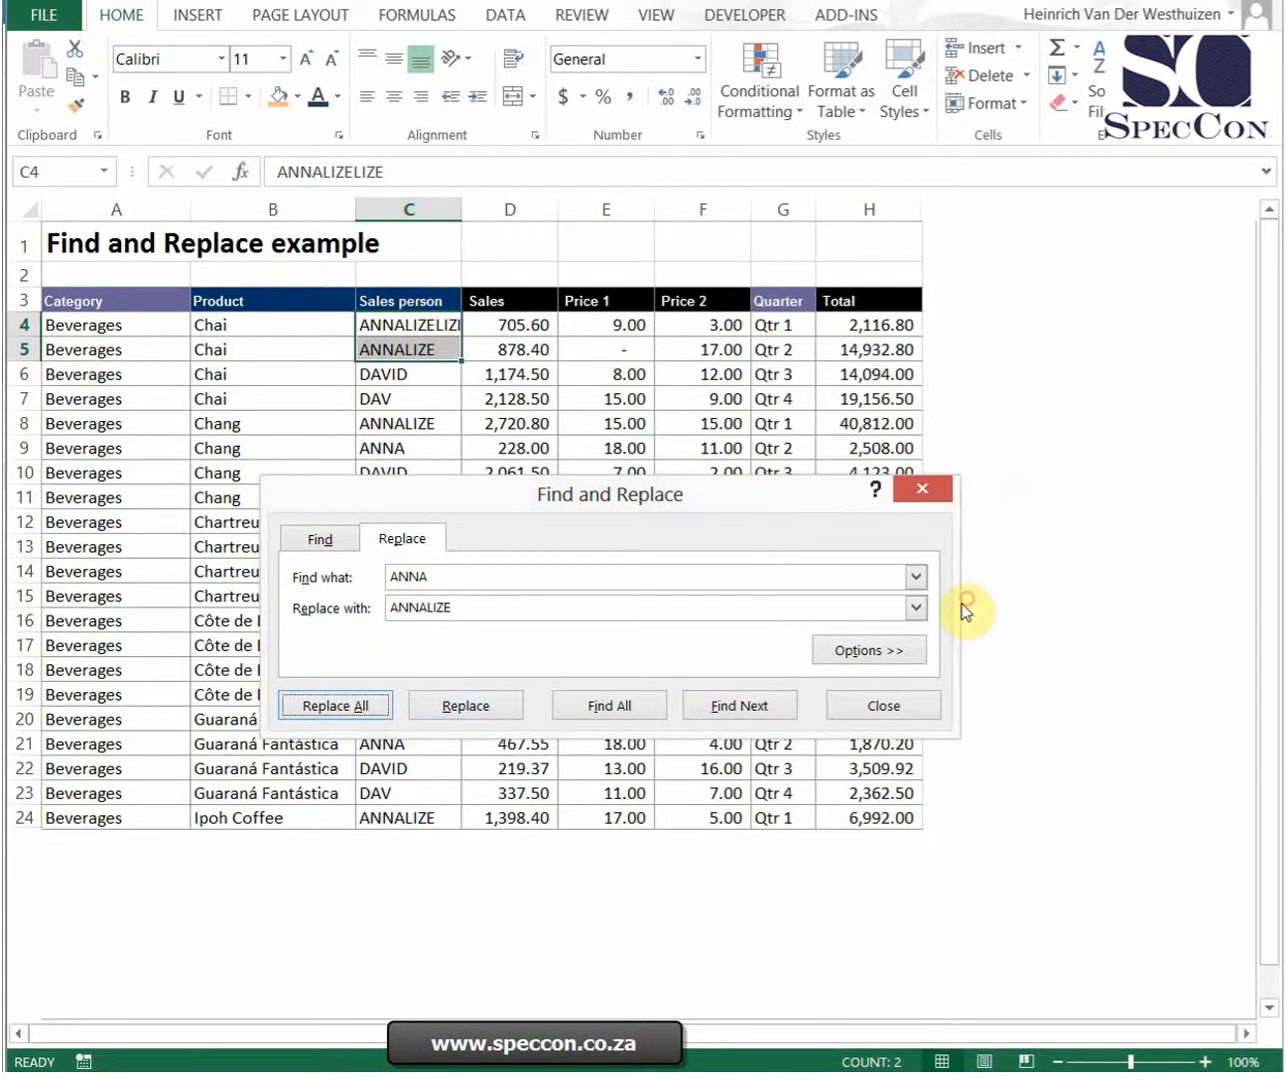
click(108, 2)
Step: Swap the find and replace texts and replace the longer sales person name with the short one in C4:C5
drag(481, 604, 378, 604)
key(ctrl+c)
click(469, 578)
key(ctrl+v)
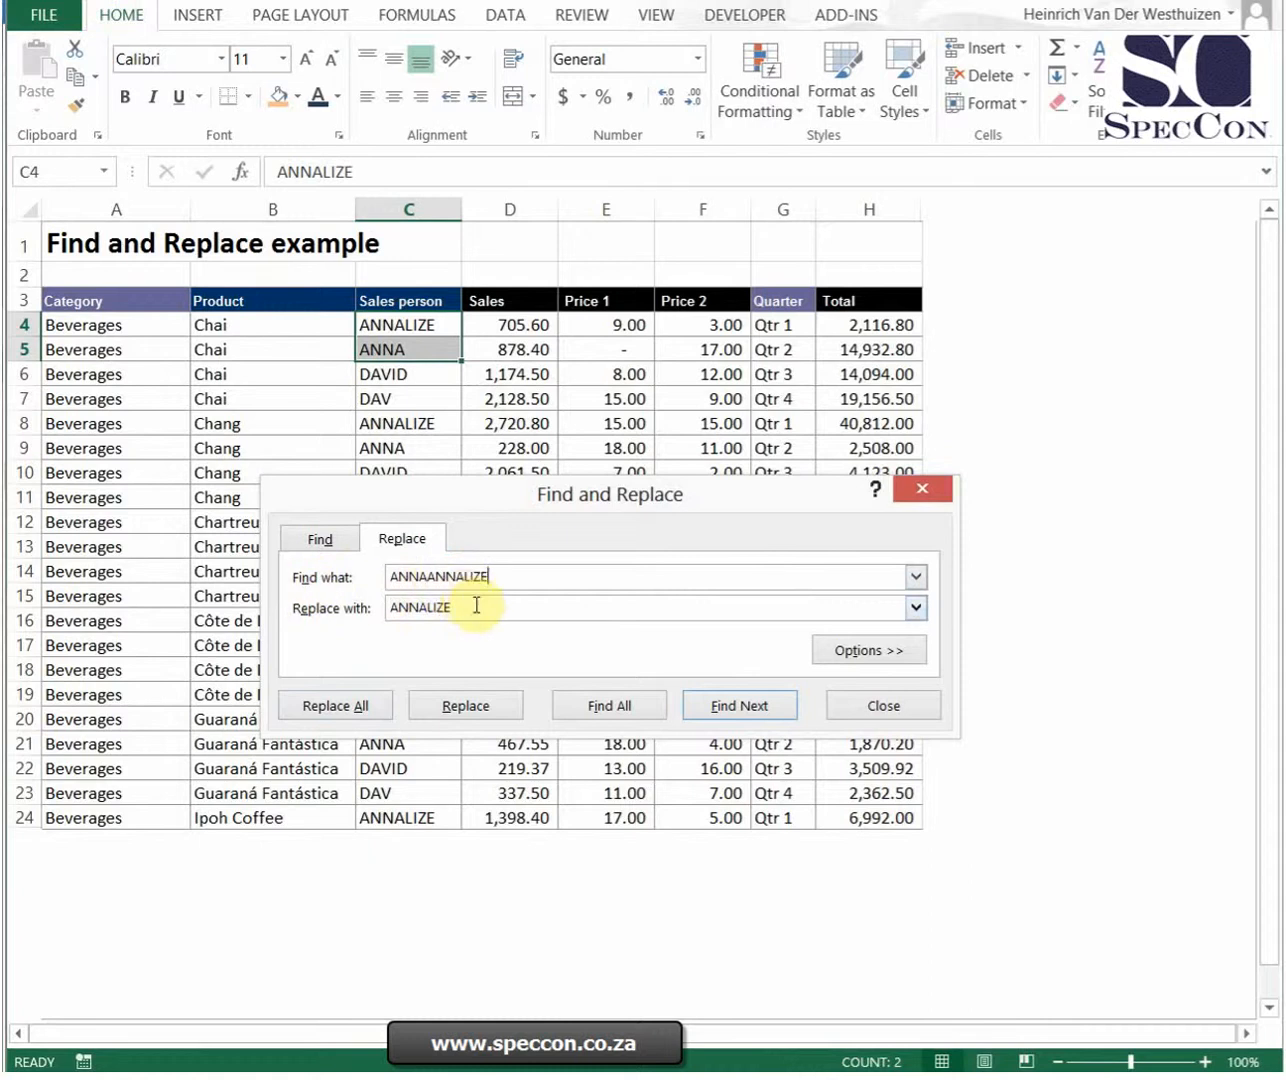
drag(526, 575, 385, 580)
key(ctrl+v)
click(336, 706)
click(919, 594)
Step: Replace the longer sales person name with the short one throughout the Sales person column
drag(697, 494, 1018, 345)
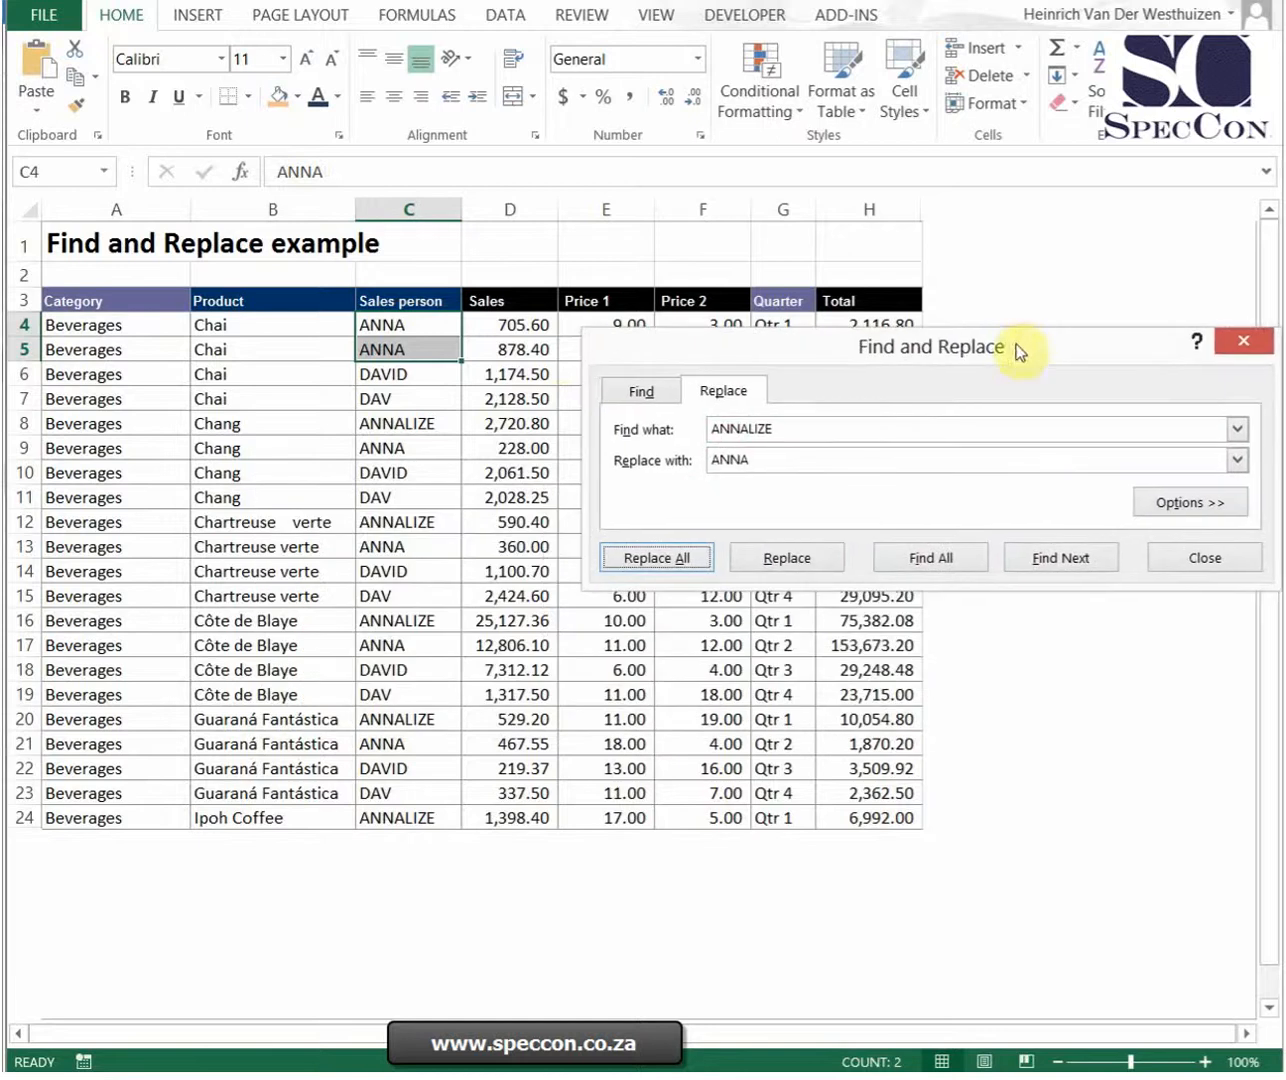
click(416, 208)
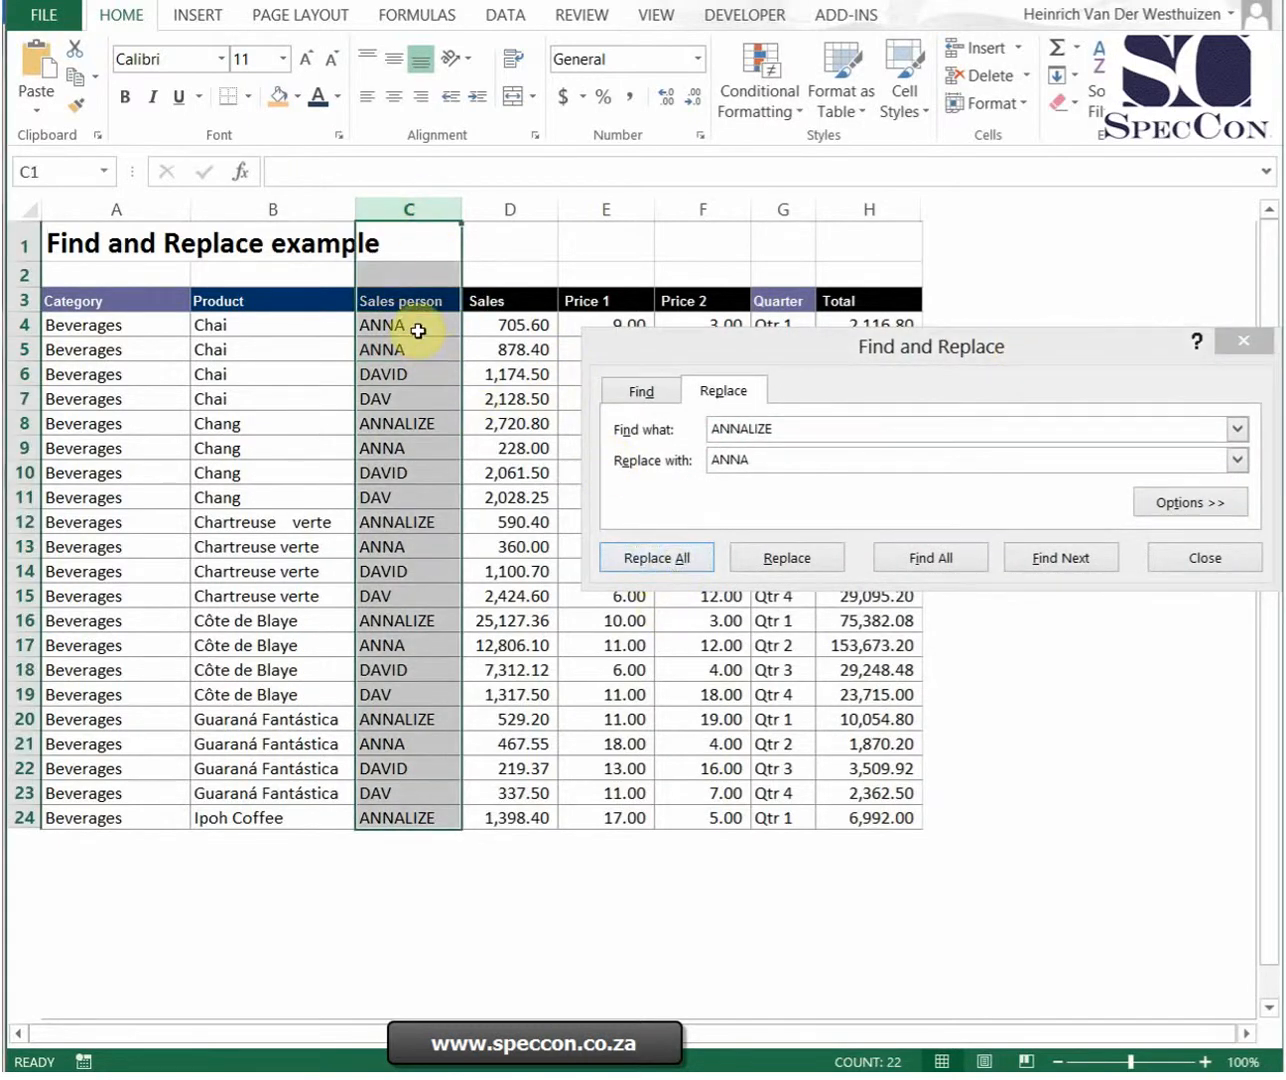
click(679, 562)
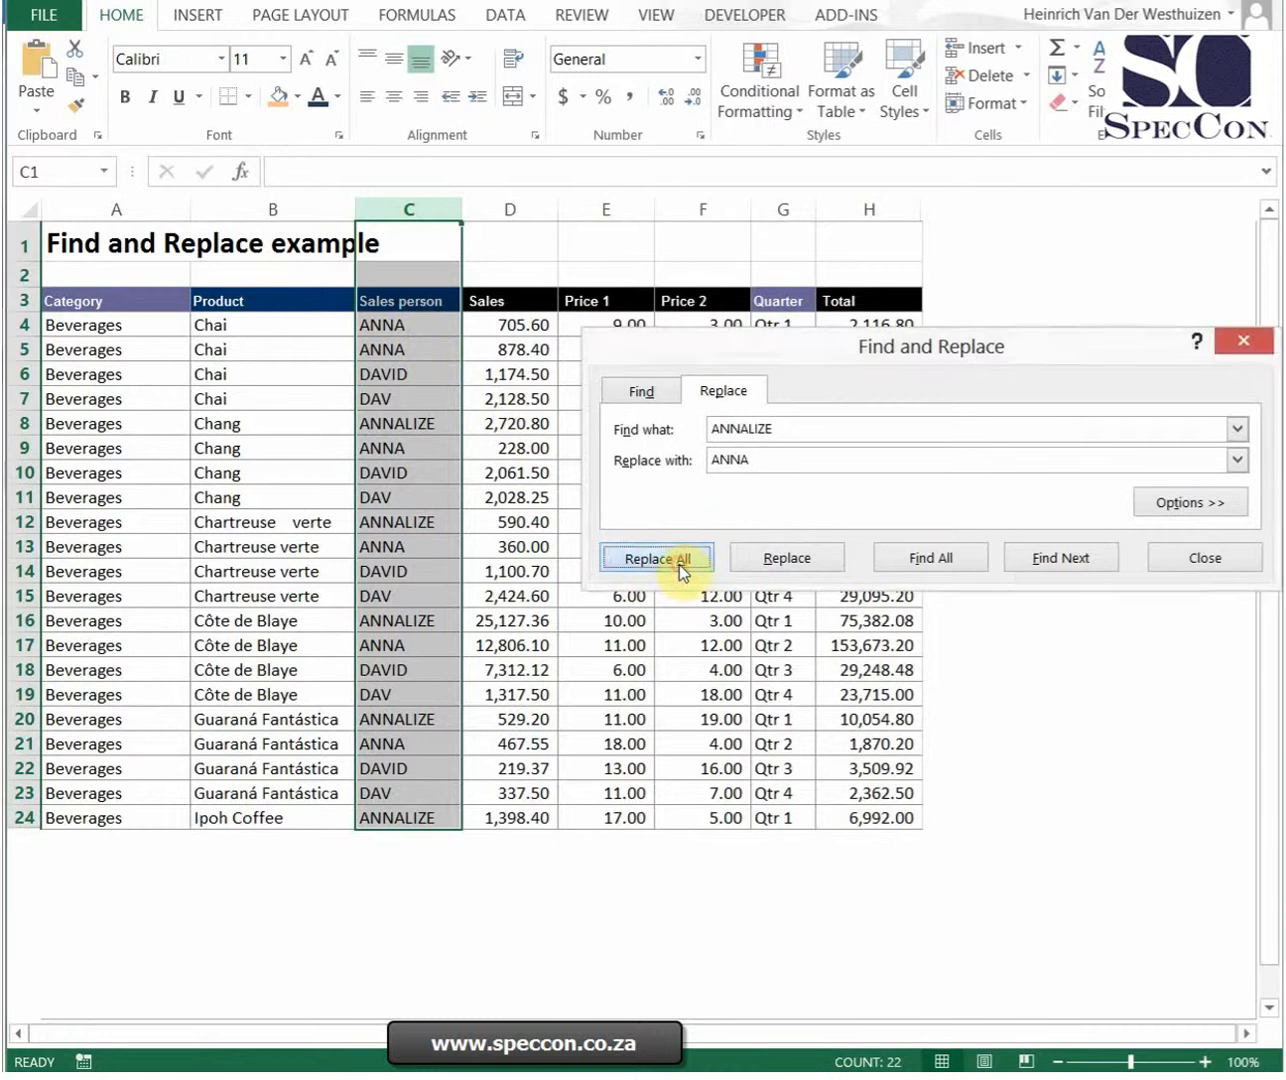
click(933, 598)
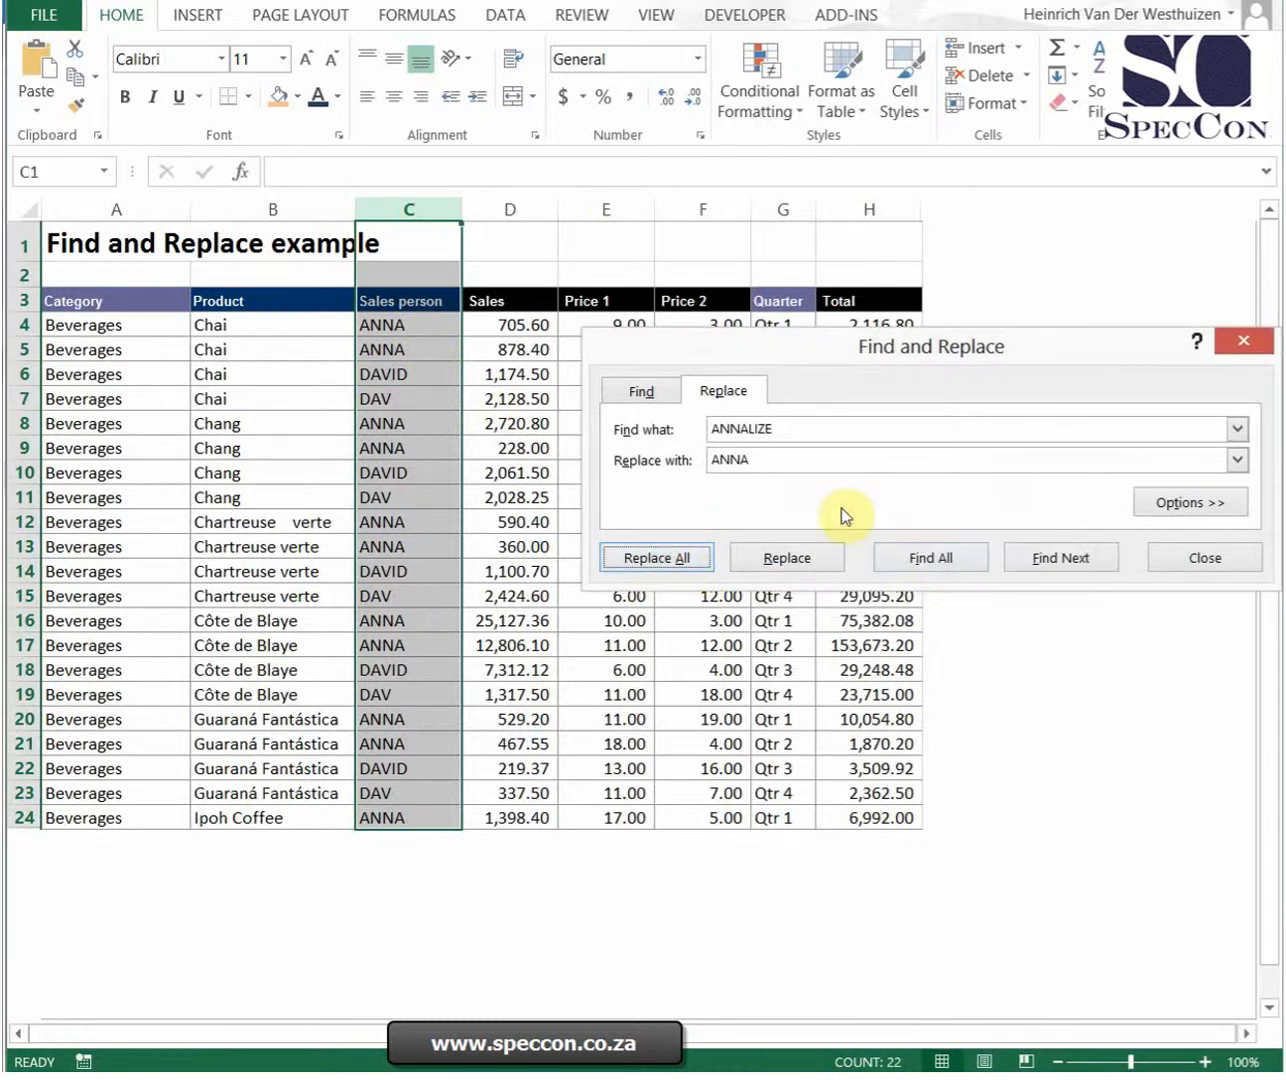
Step: Replace the full uppercase sales person name with its lowercase three-letter short form throughout the Sales person column, then close the dialog
click(803, 429)
click(784, 428)
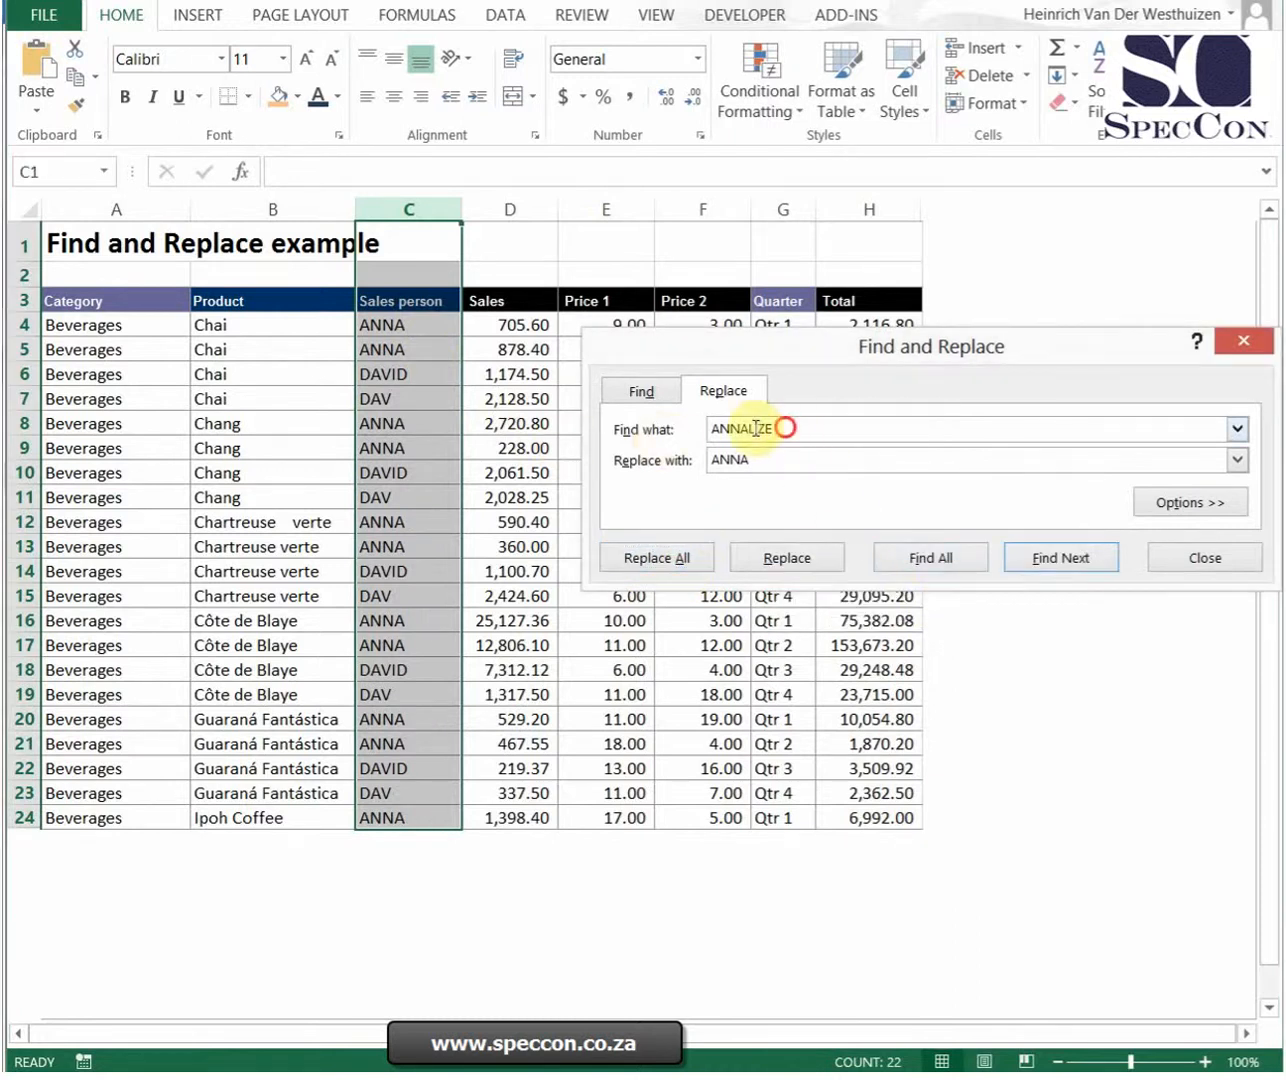
drag(786, 429, 705, 428)
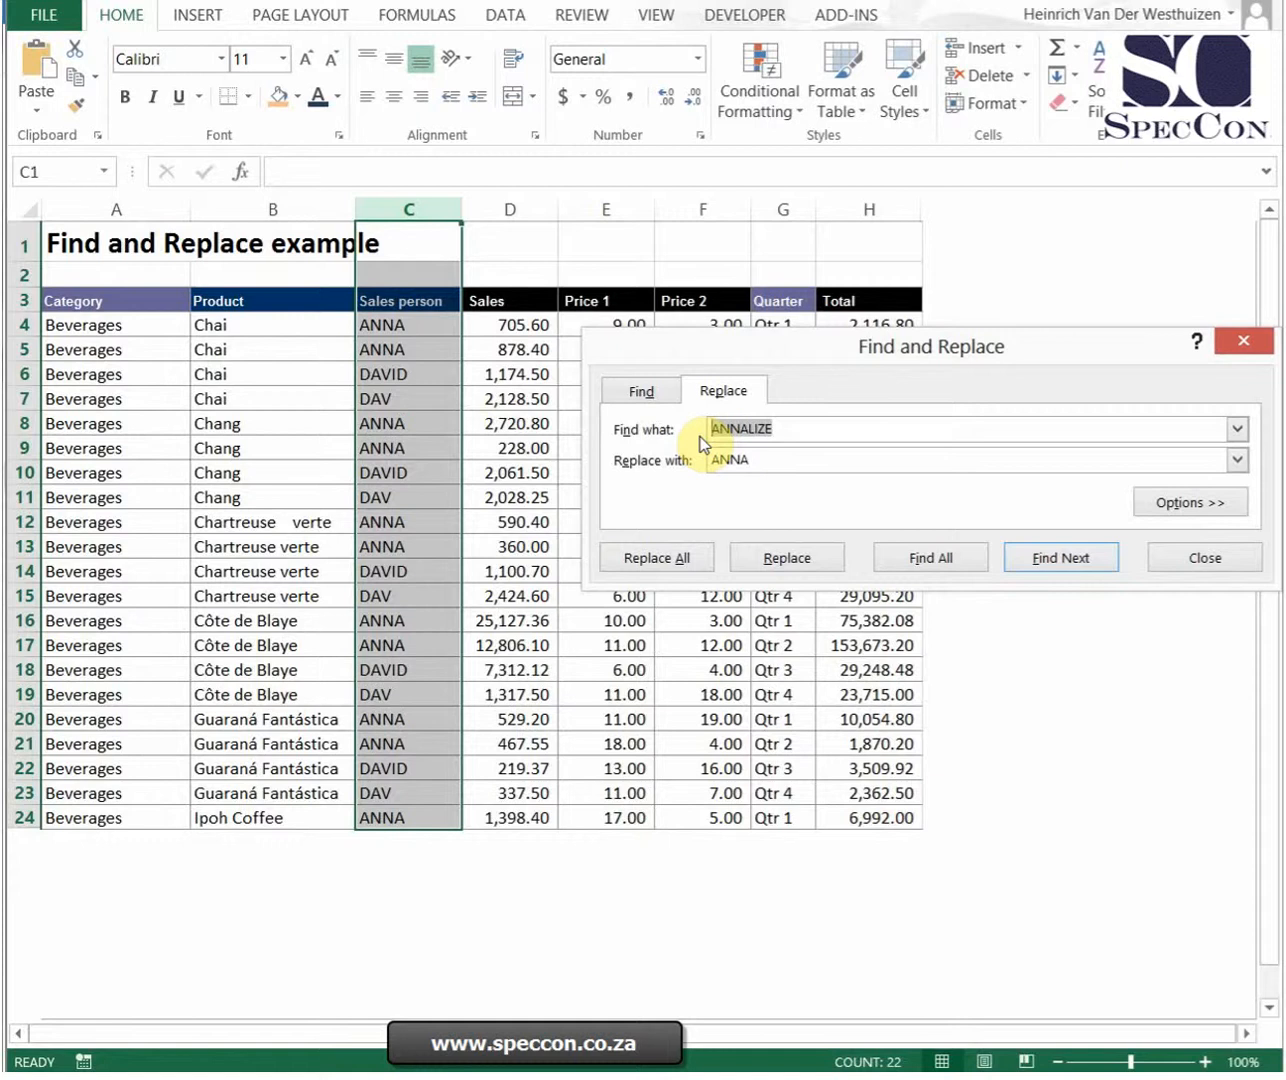
text(DAVID)
key(Tab)
text(D)
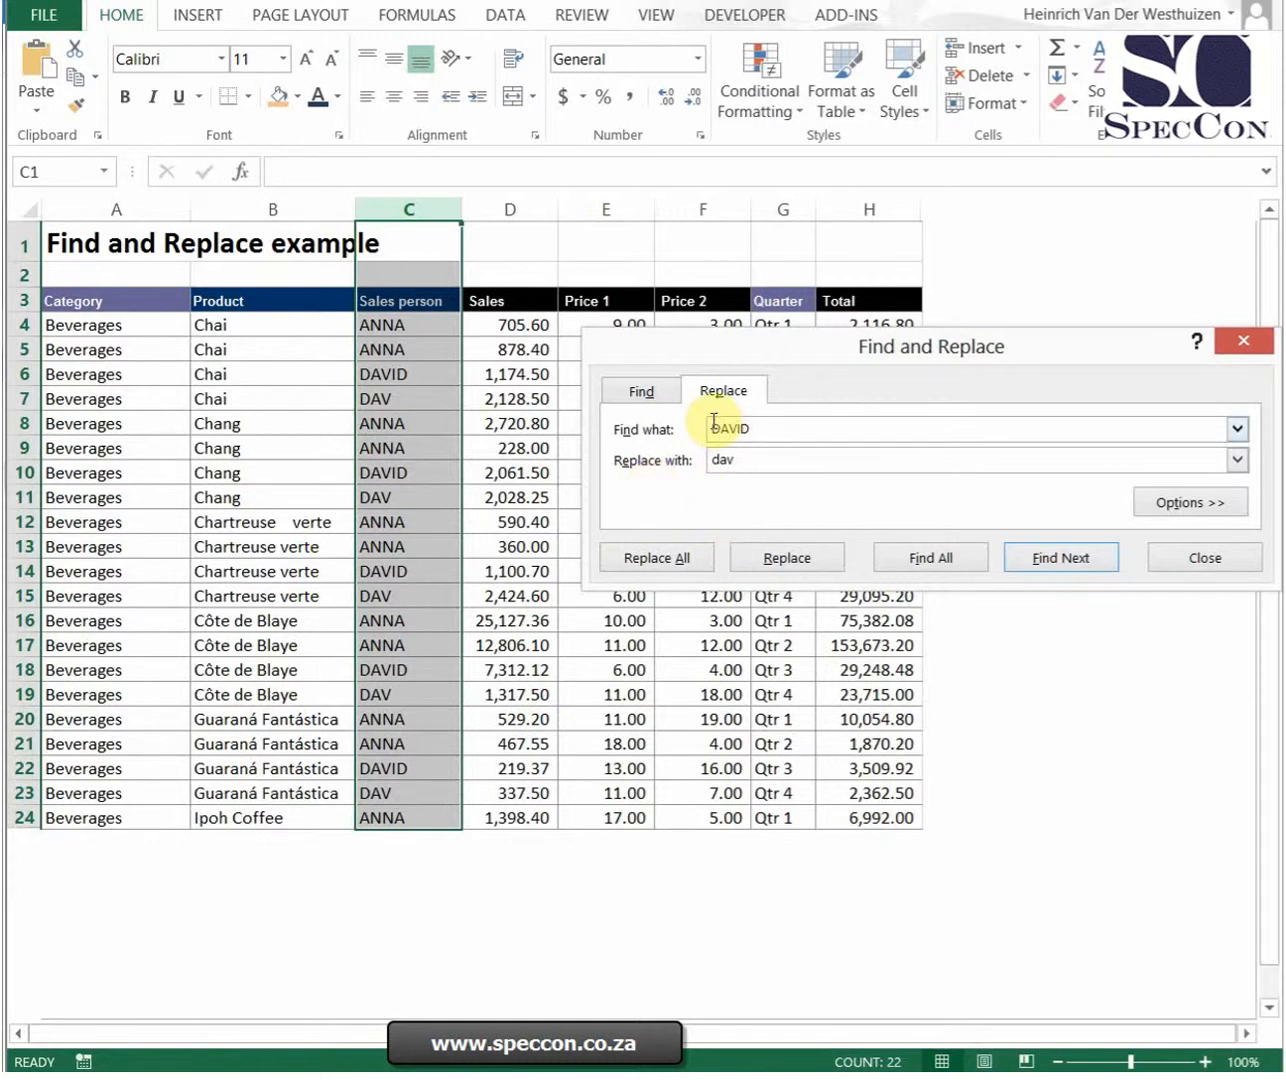
click(687, 557)
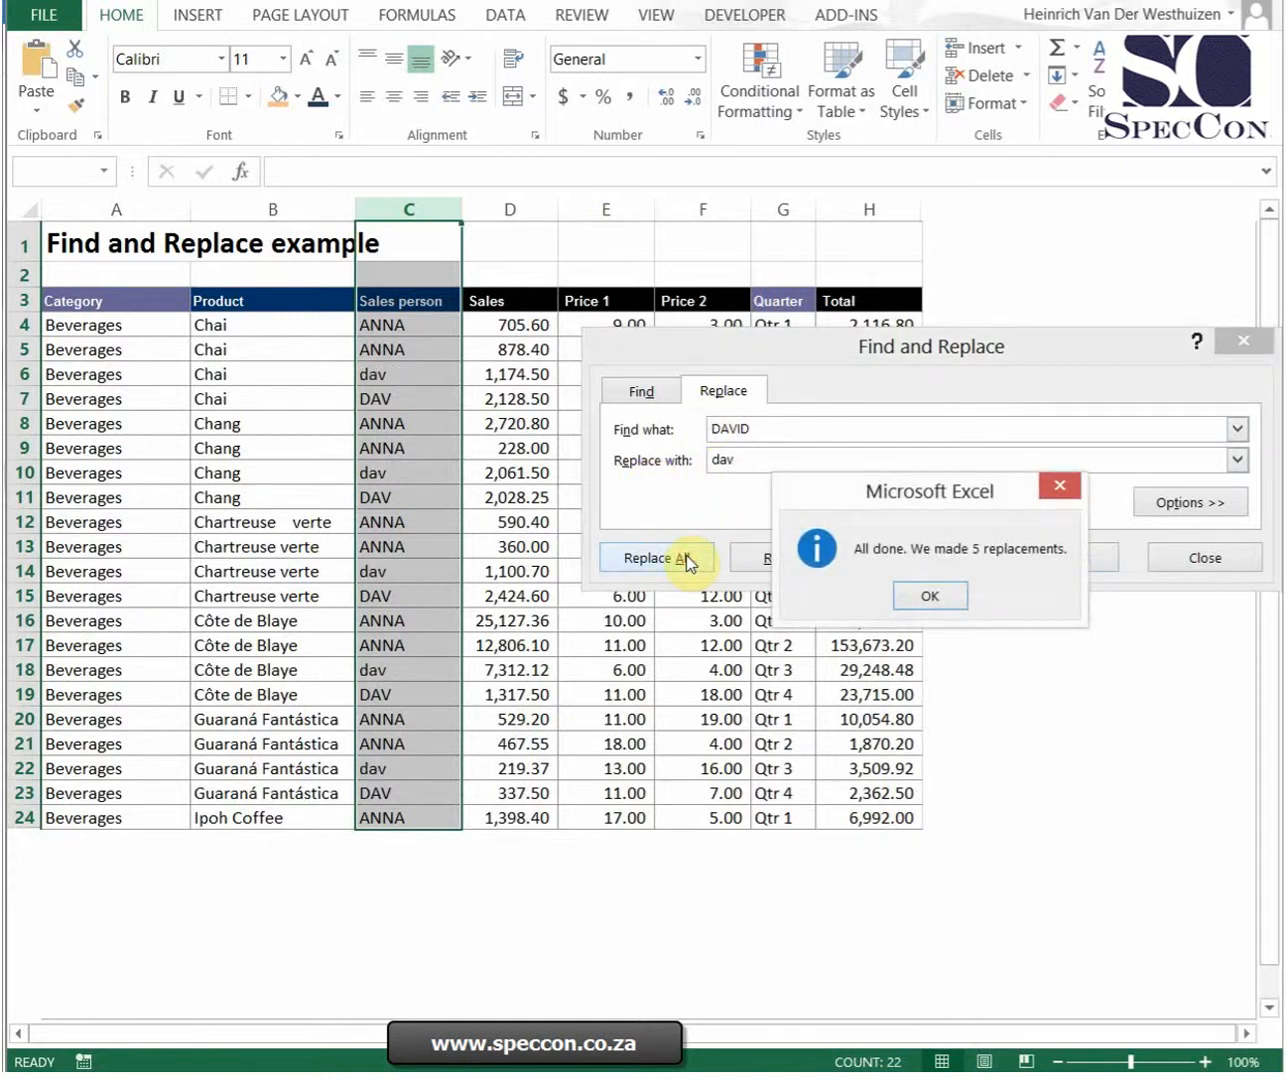
click(930, 598)
click(416, 382)
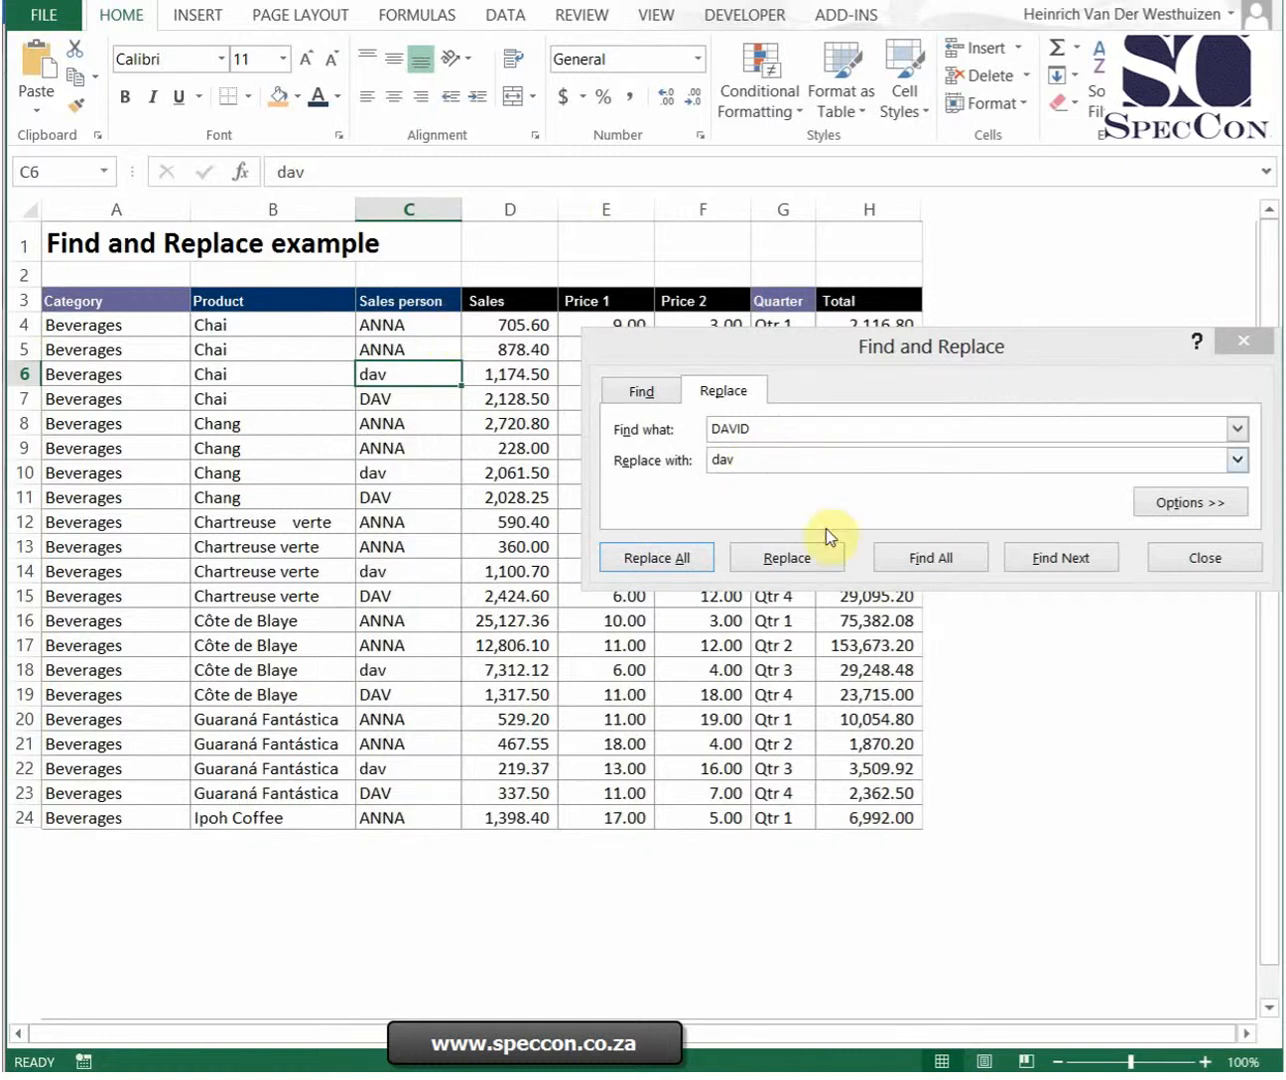
click(1203, 564)
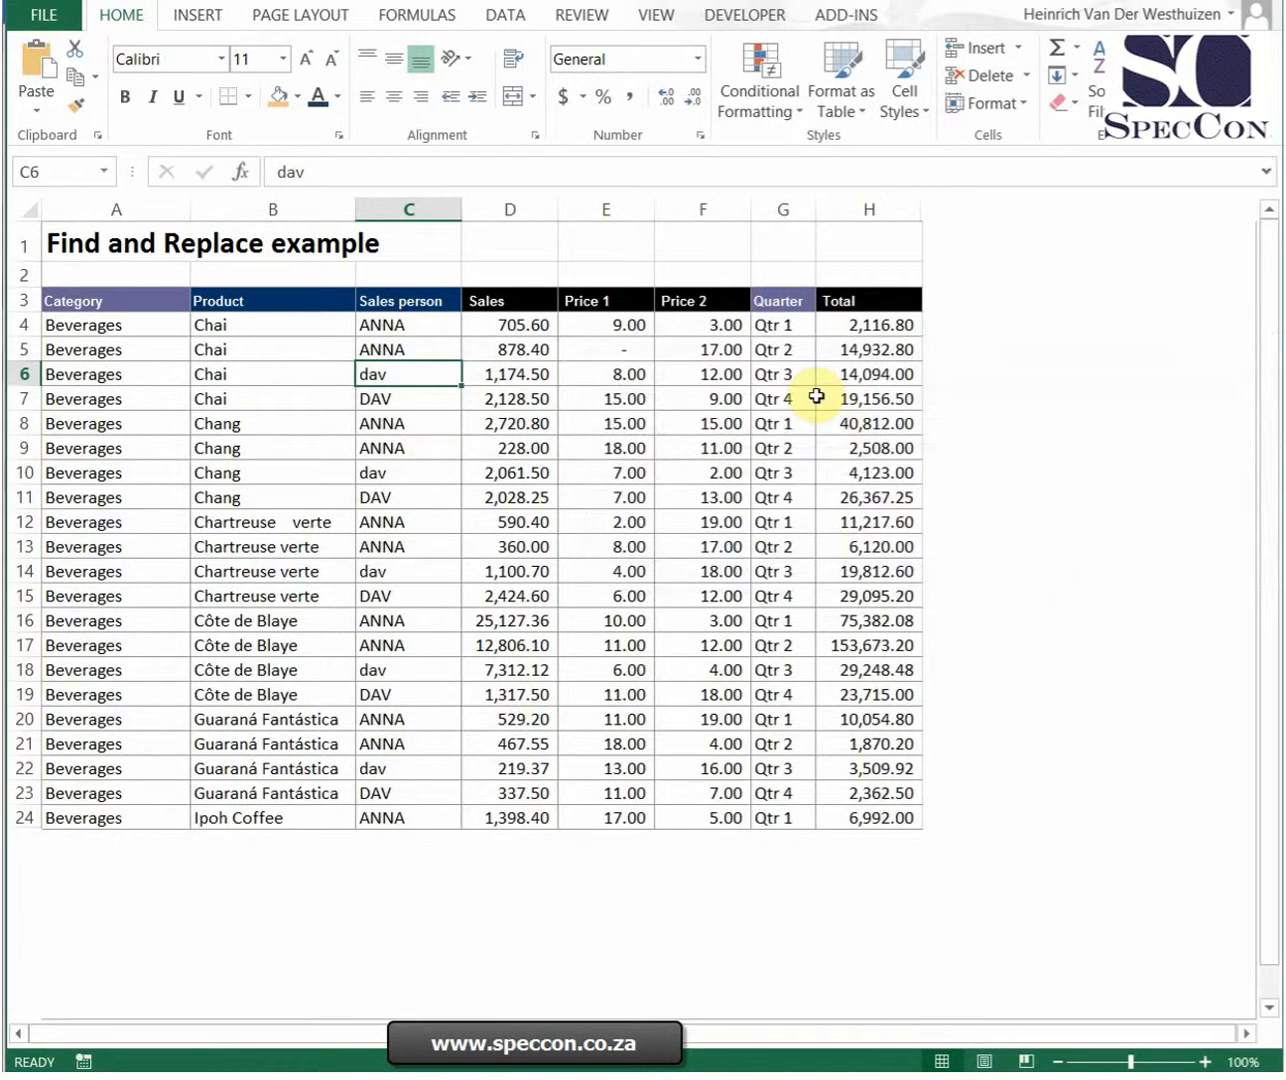
click(790, 277)
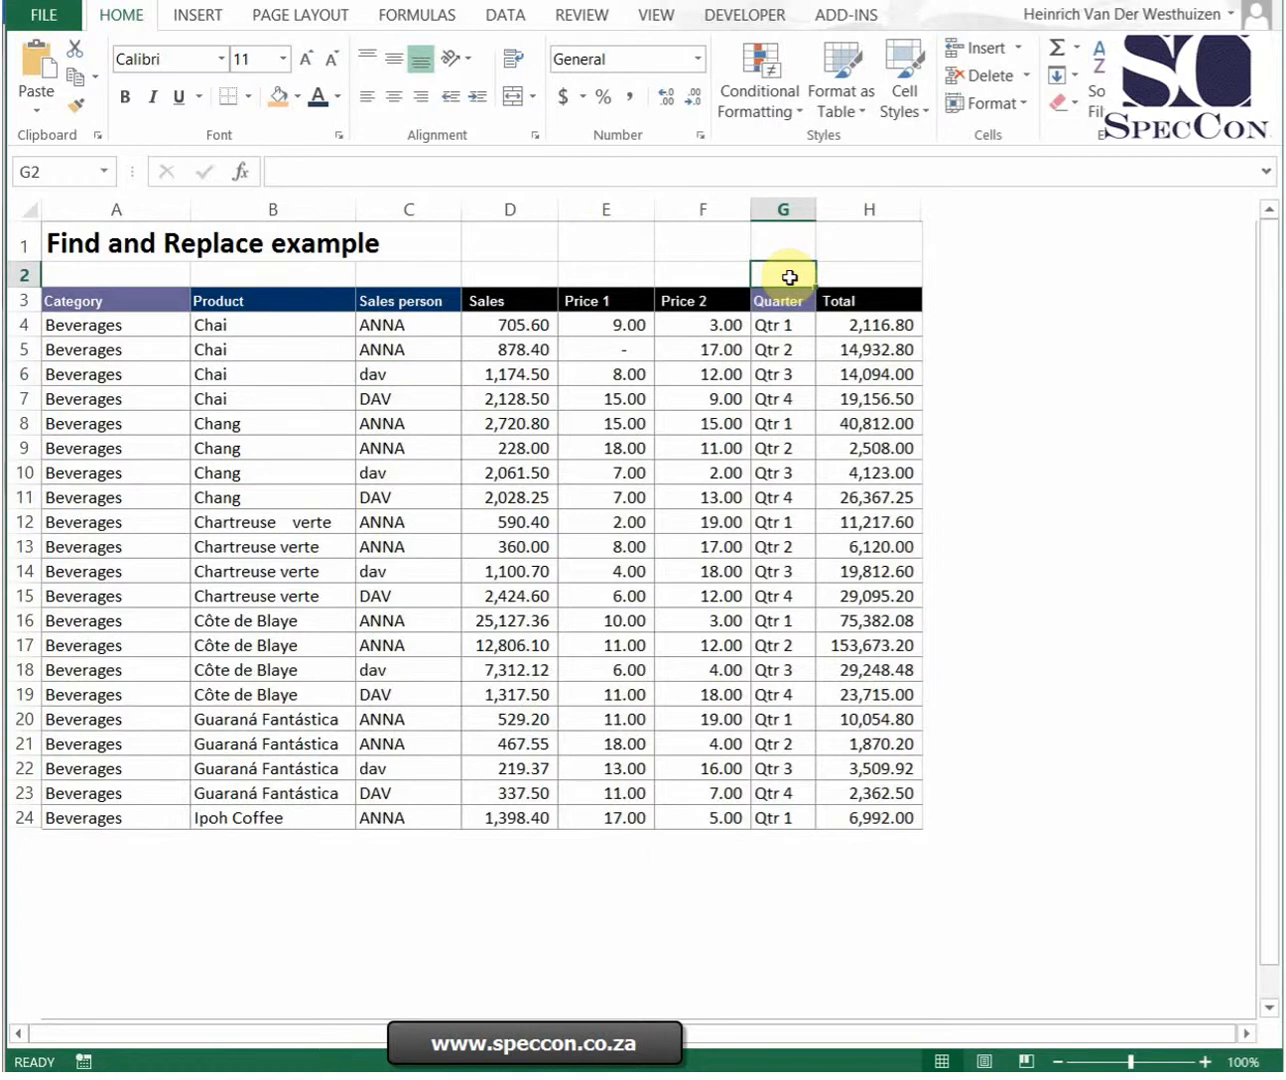
click(887, 277)
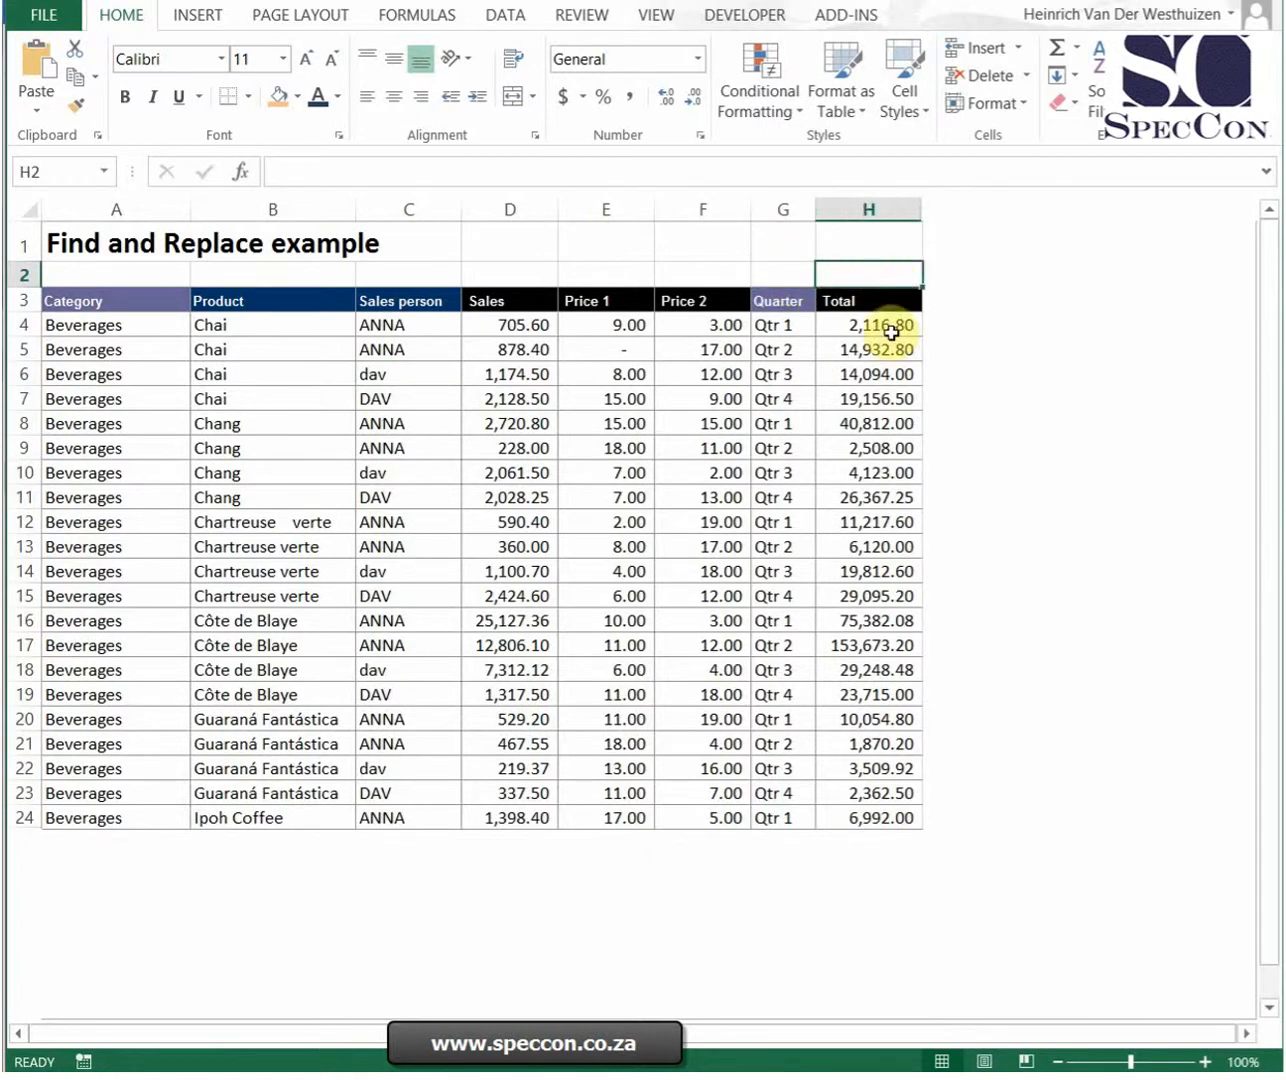
click(889, 325)
click(867, 277)
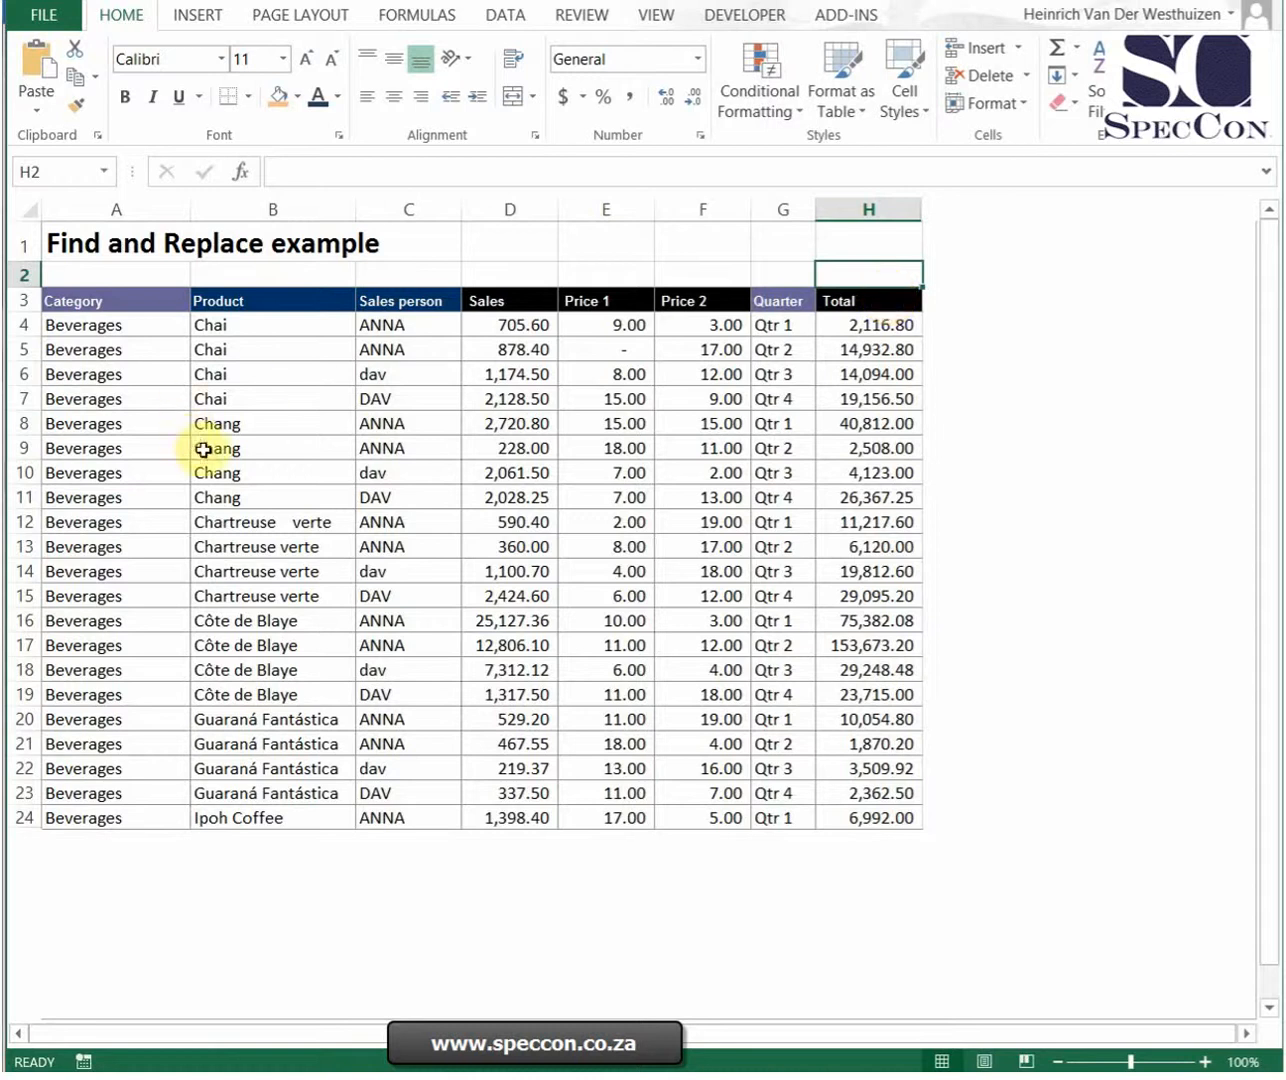
Step: Remove all spaces from the Product column by replacing a space with nothing, then close the dialog
click(273, 196)
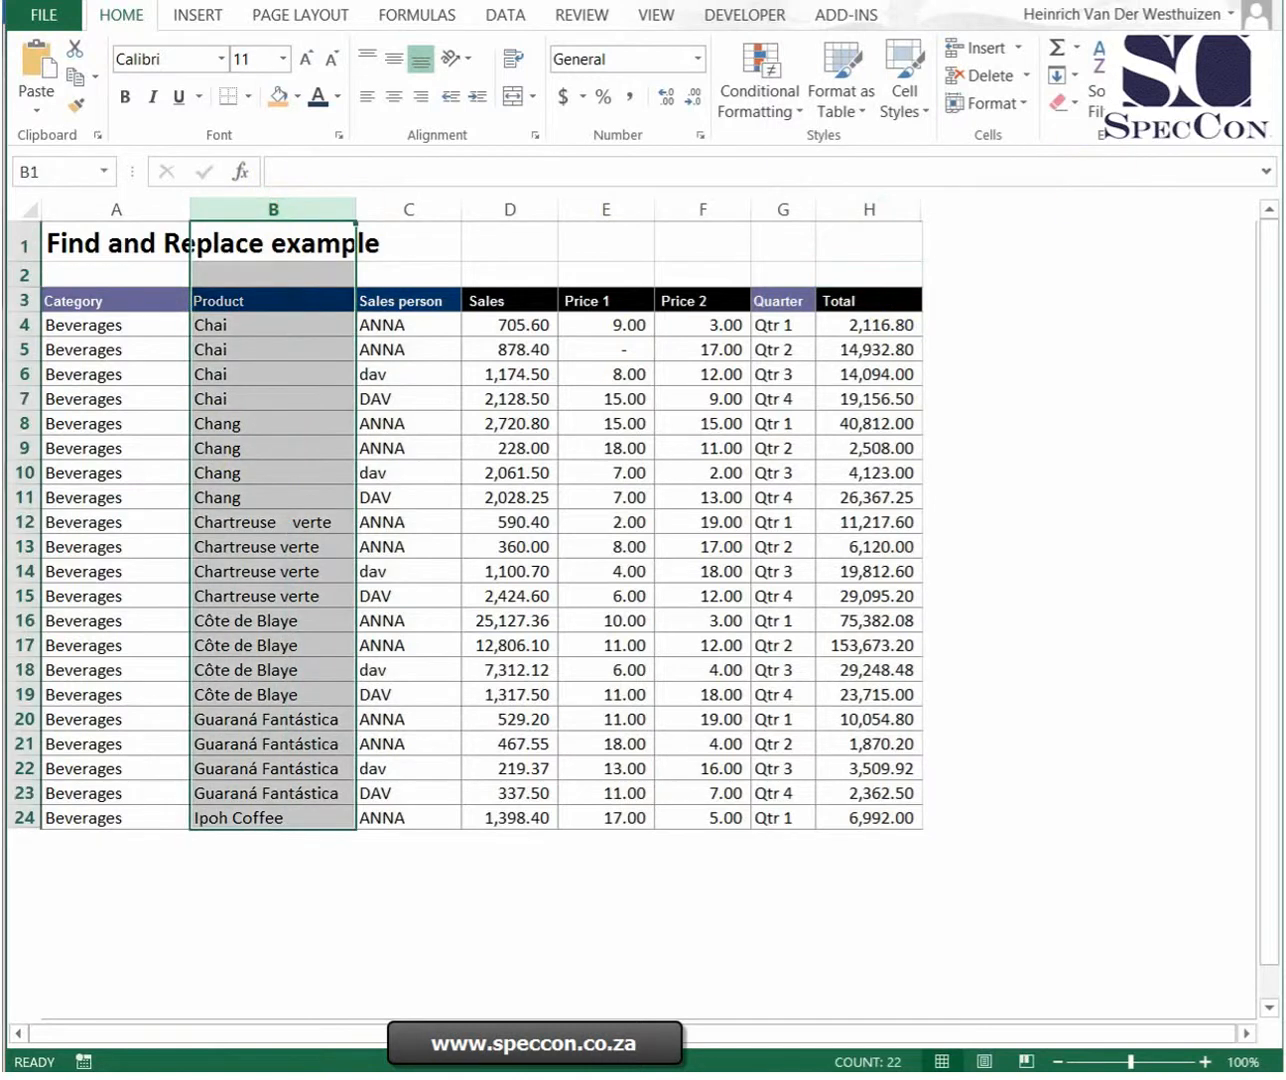
click(1180, 96)
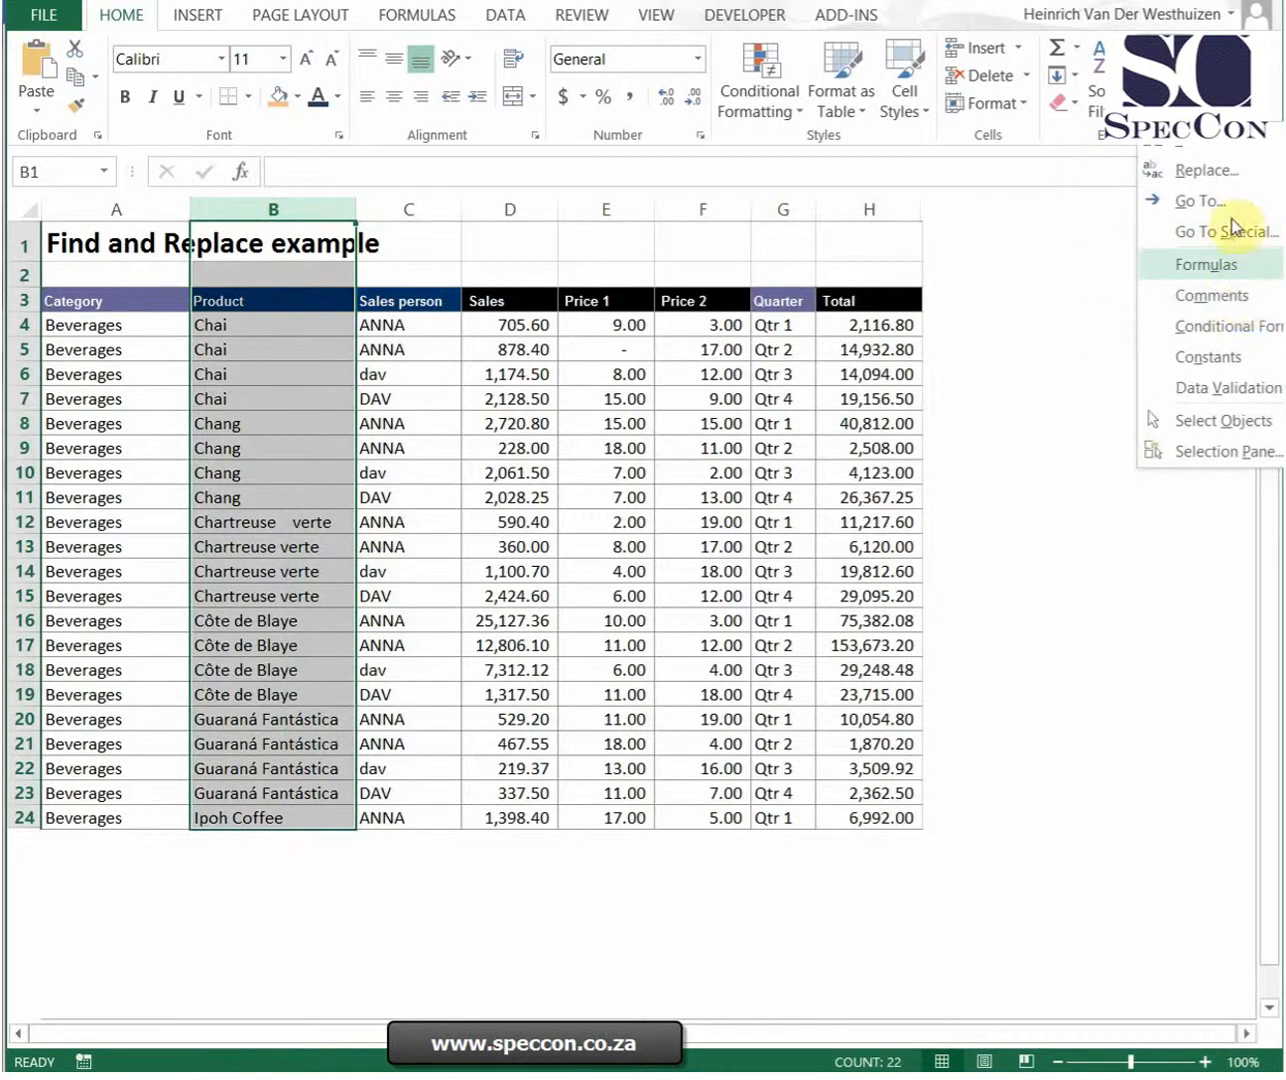
click(1205, 170)
drag(775, 461, 668, 462)
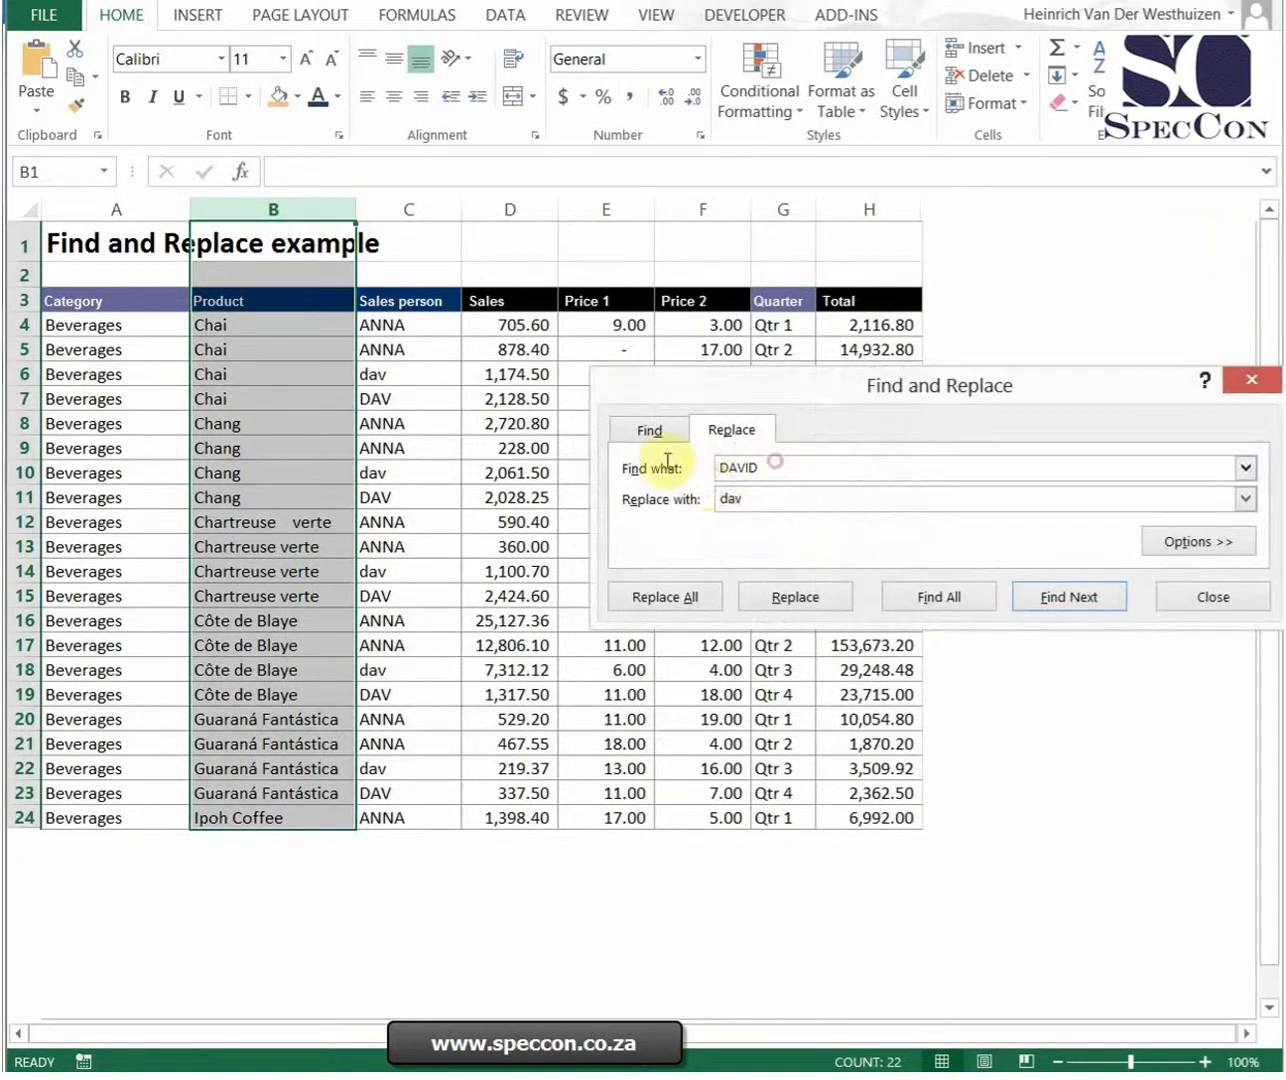
key(Delete)
click(772, 503)
drag(772, 503, 683, 498)
key(Delete)
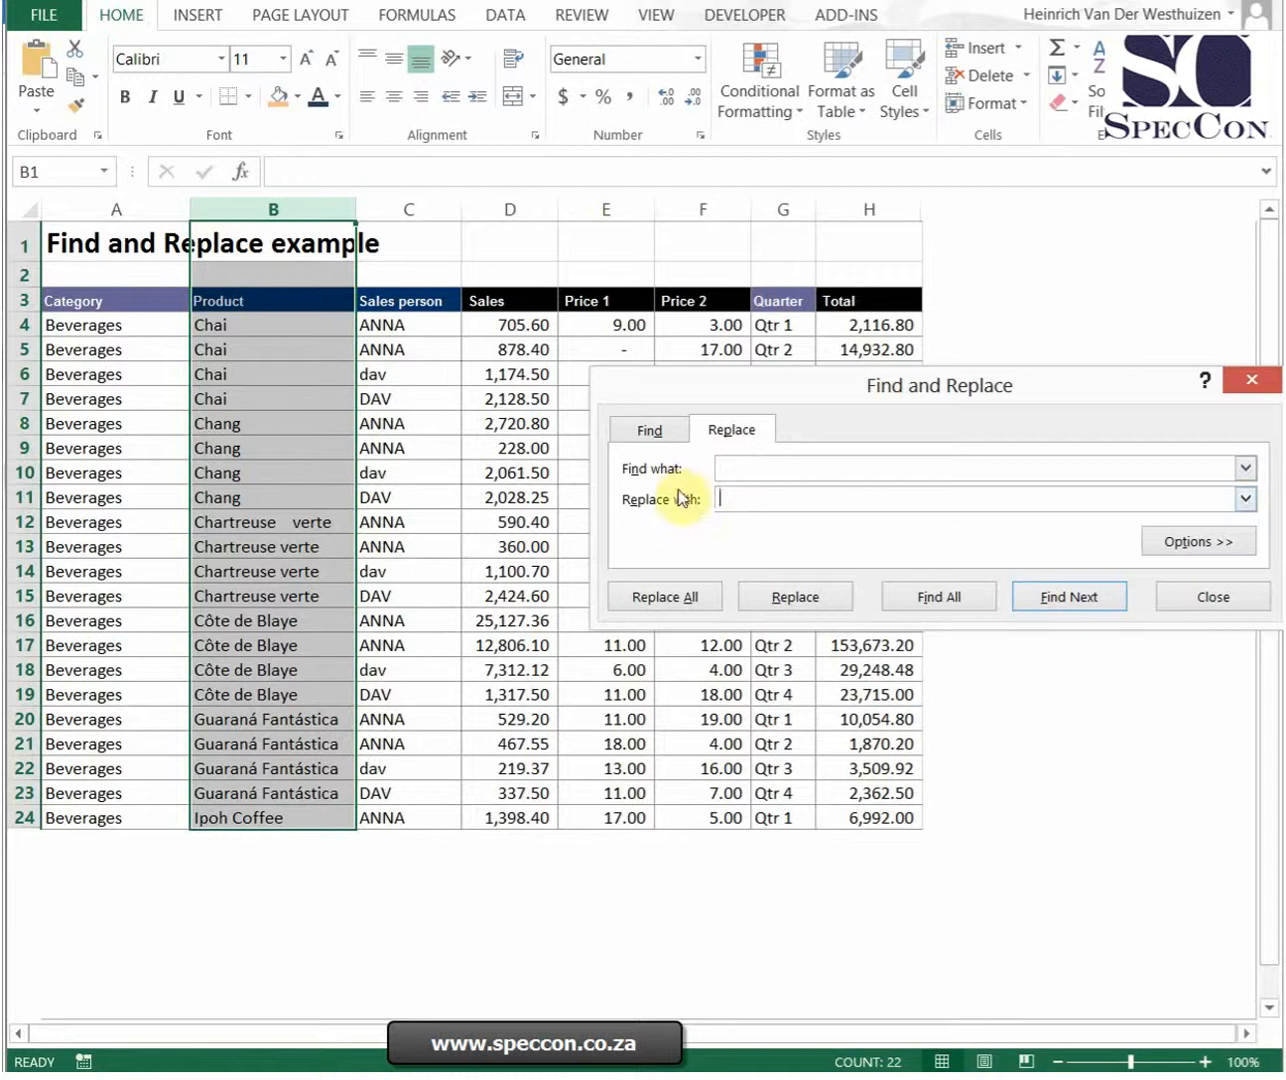
click(652, 603)
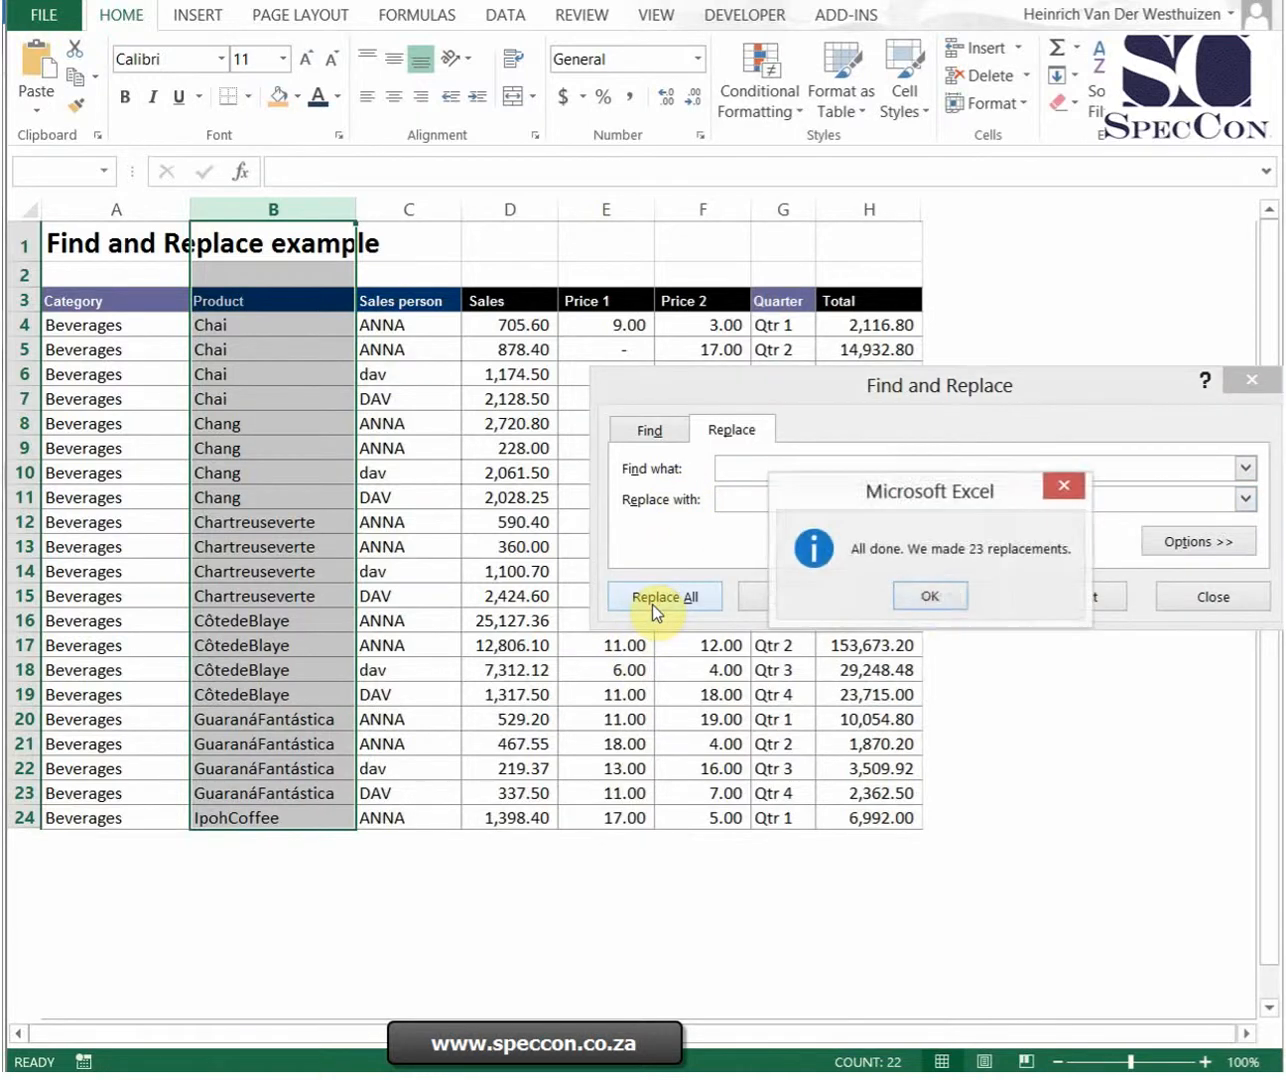
click(930, 596)
click(1205, 597)
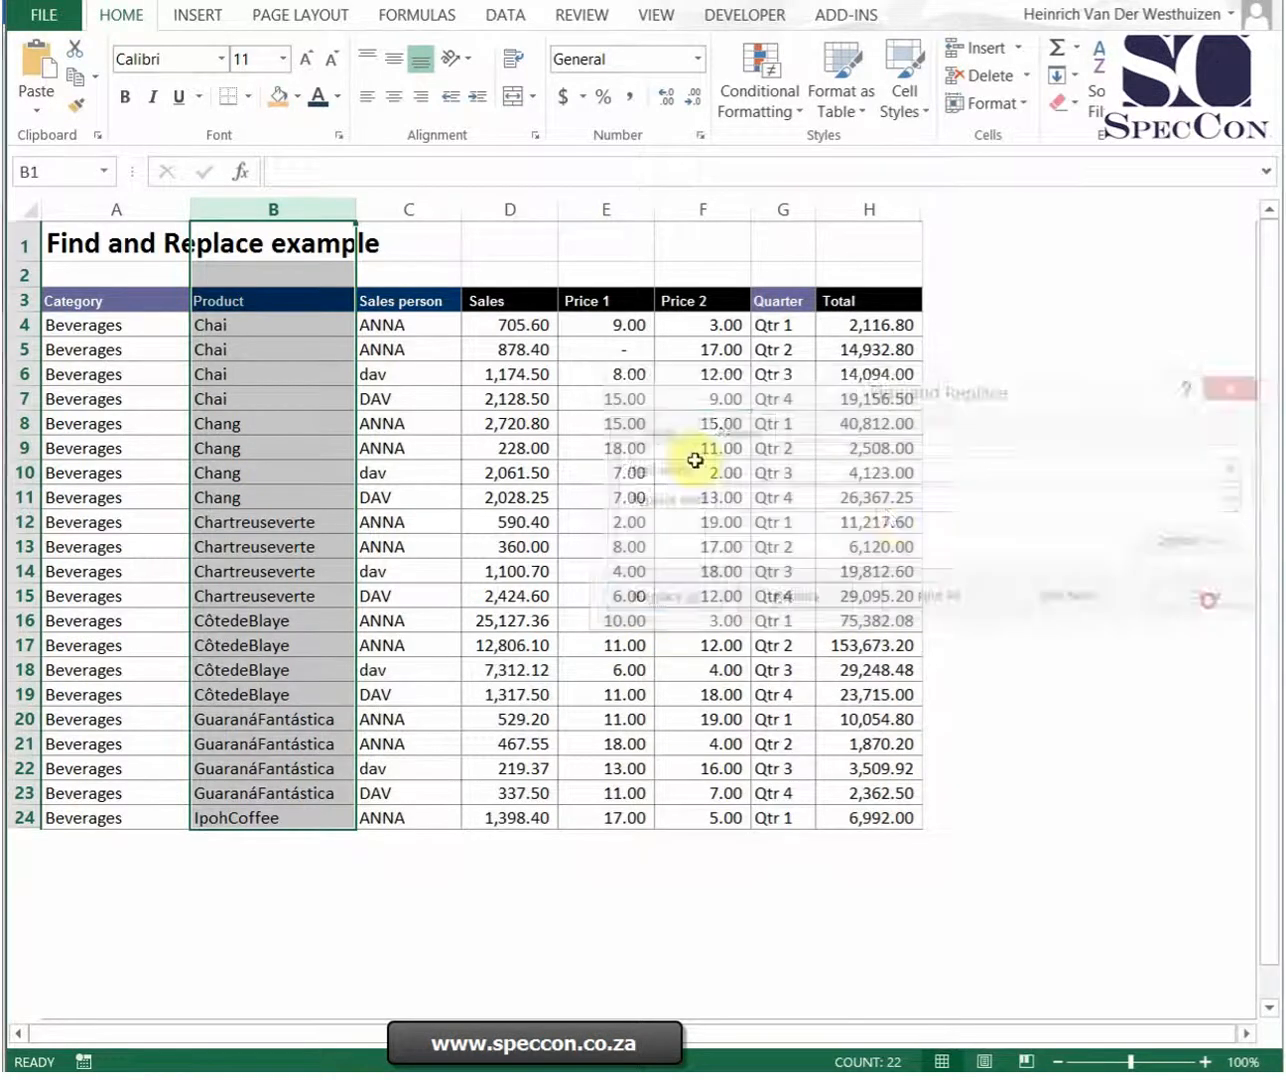